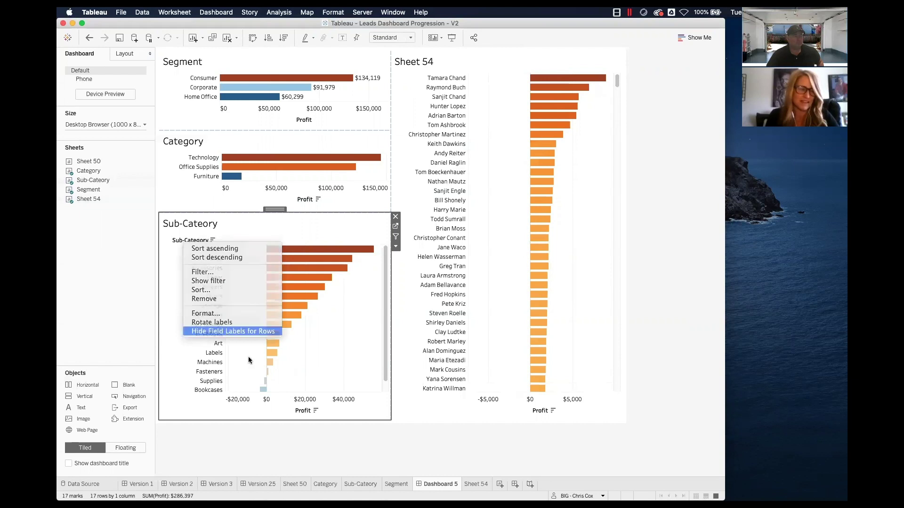
# Step: Hide the Sub-Category row field label on the sub-category chart
pyautogui.click(470, 443)
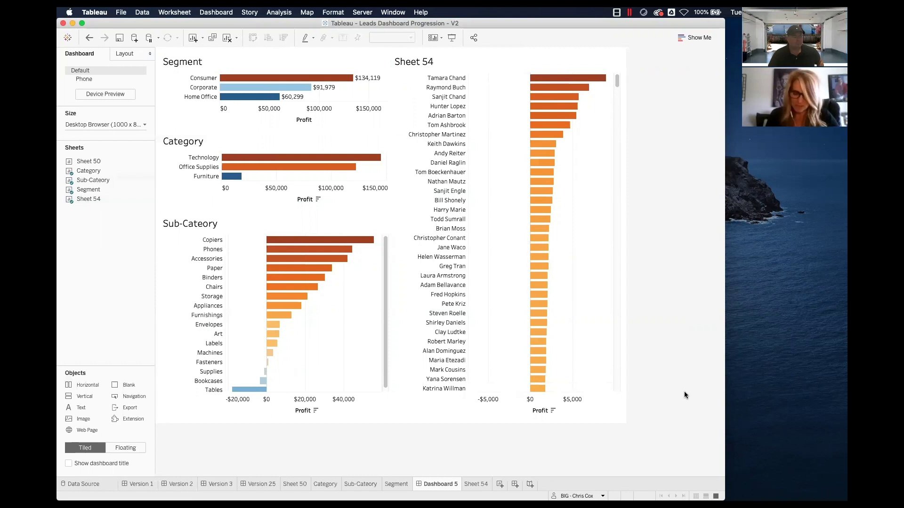
# Step: Rename Sheet 54 to 'Customer'
pyautogui.rightClick(483, 480)
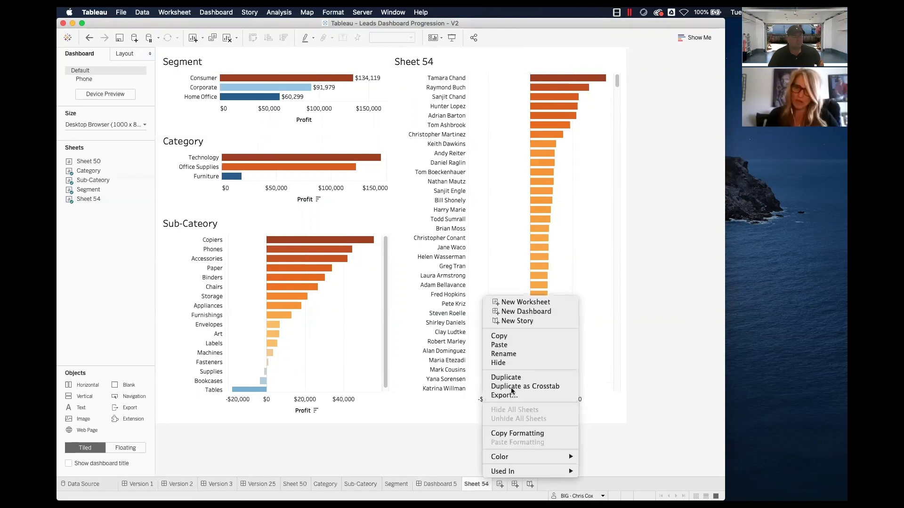
pyautogui.click(509, 354)
pyautogui.write('Customer')
pyautogui.press('Return')
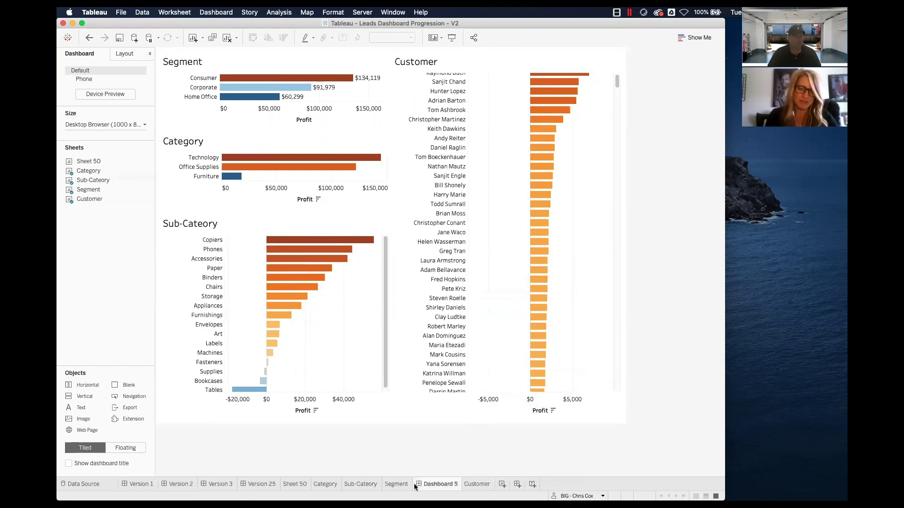
# Step: Move Dashboard 5 after the Customer sheet and colour its tab blue
pyautogui.moveTo(496, 490); pyautogui.dragTo(497, 483)
pyautogui.rightClick(498, 481)
pyautogui.moveTo(499, 475)
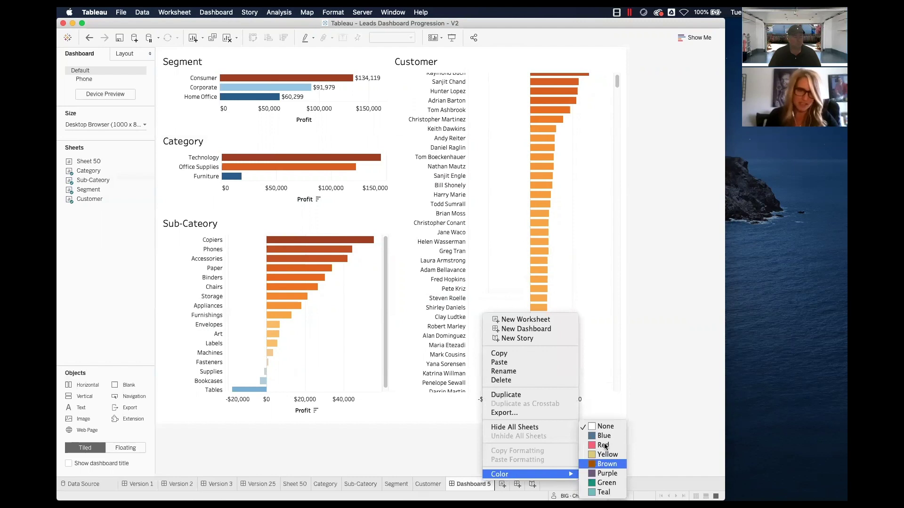
pyautogui.click(603, 436)
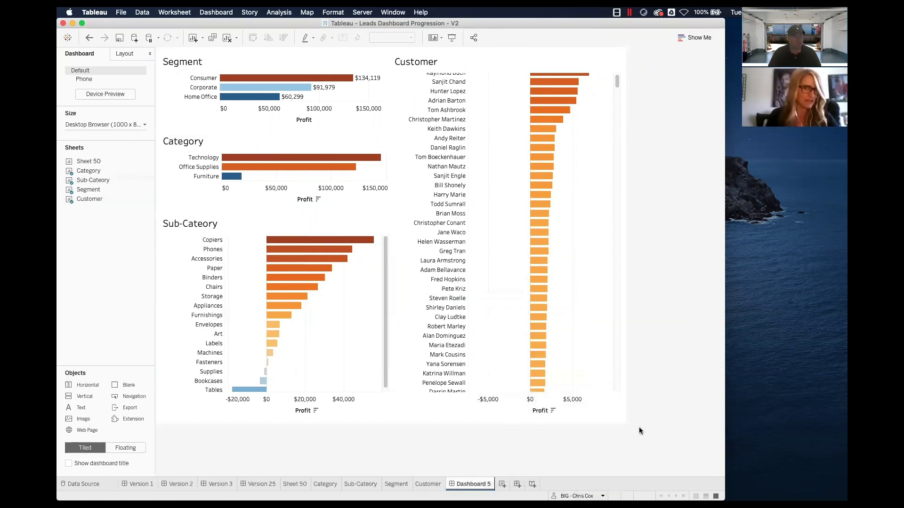
pyautogui.scroll(2, 504, 363)
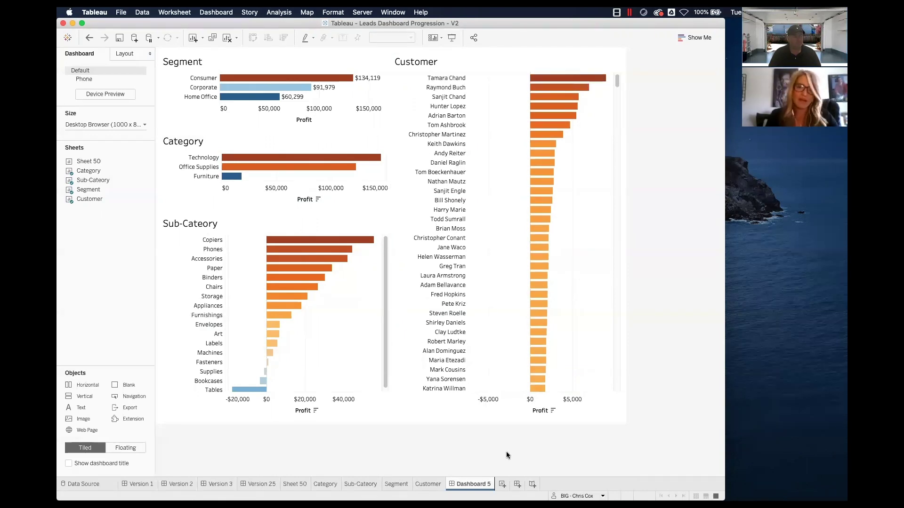
# Step: Turn on profit mark labels for the Customer, Category and sub-category charts
pyautogui.click(577, 315)
pyautogui.click(343, 37)
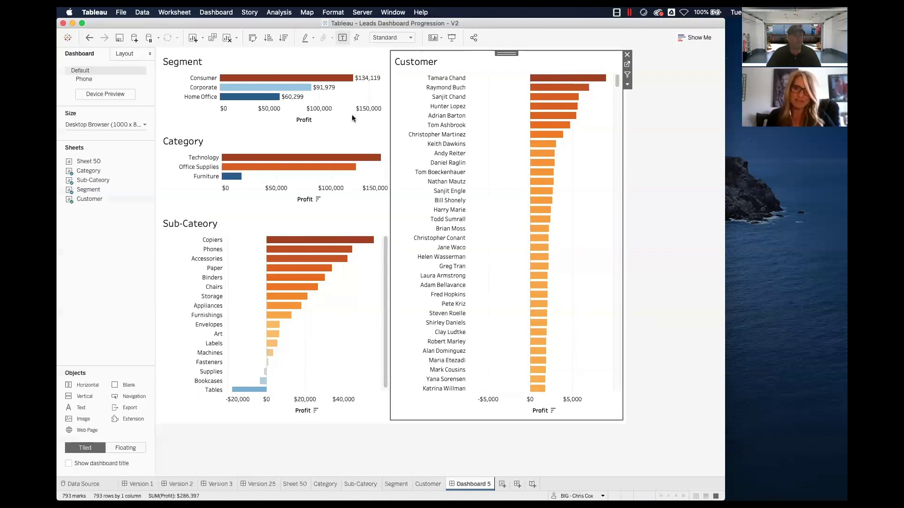
pyautogui.click(347, 185)
pyautogui.click(342, 37)
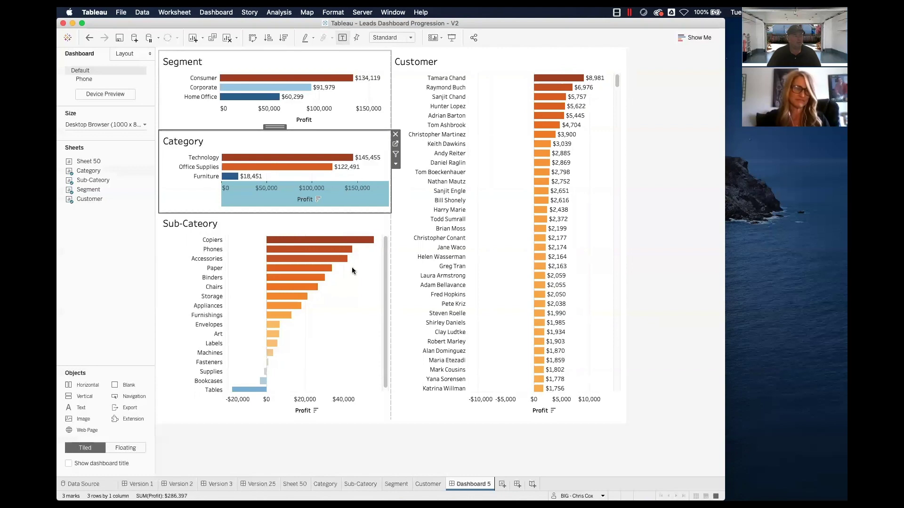
pyautogui.click(343, 282)
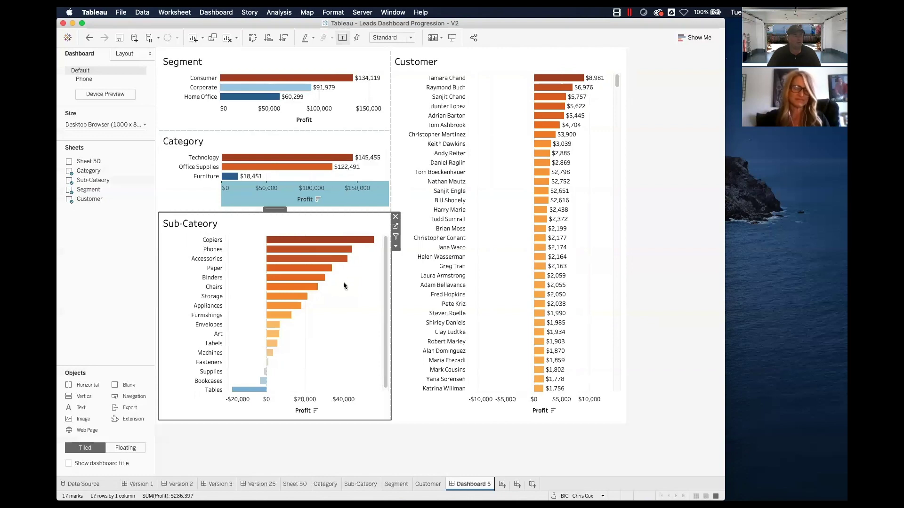
pyautogui.click(342, 38)
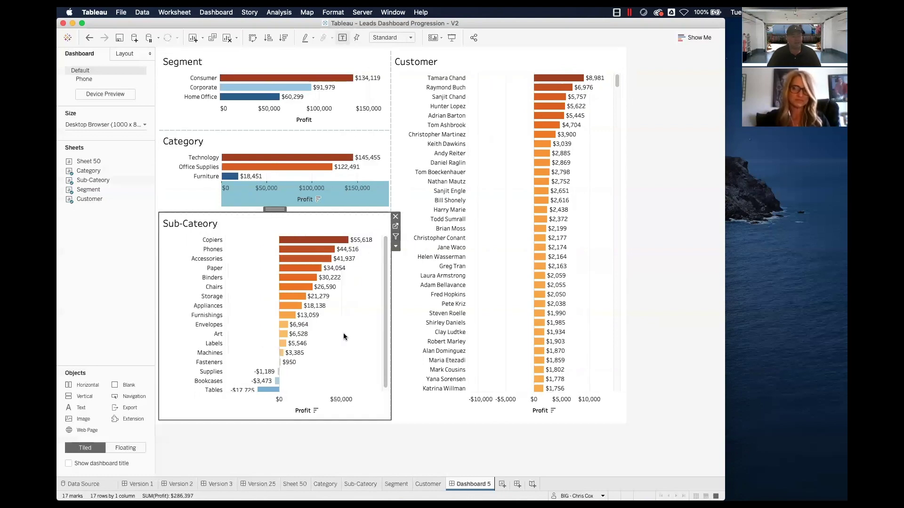
pyautogui.click(429, 447)
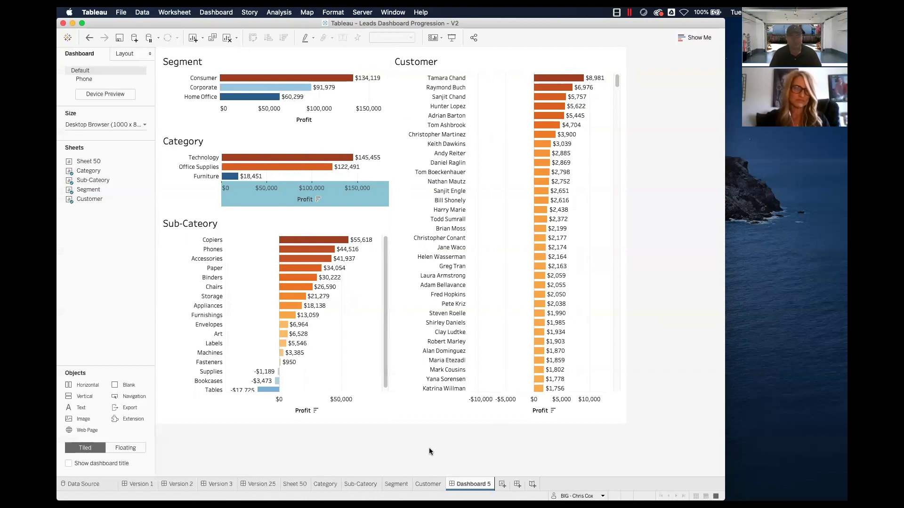
# Step: Try the Customer chart's Profit sort icon, leaving customers sorted descending by profit
pyautogui.click(339, 193)
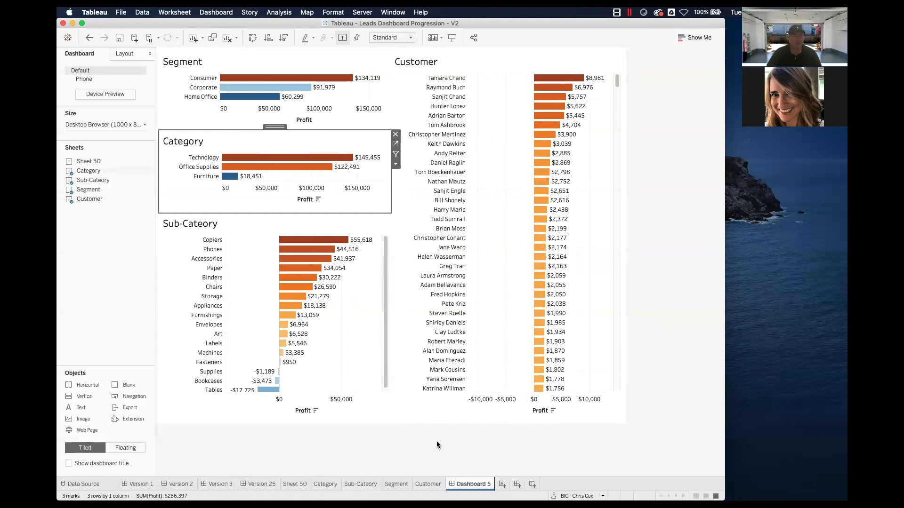
pyautogui.click(553, 411)
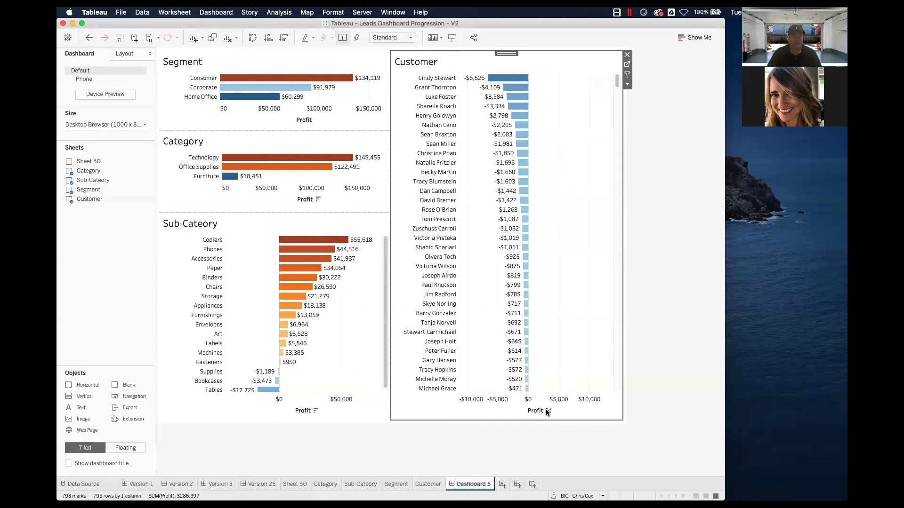
pyautogui.click(547, 410)
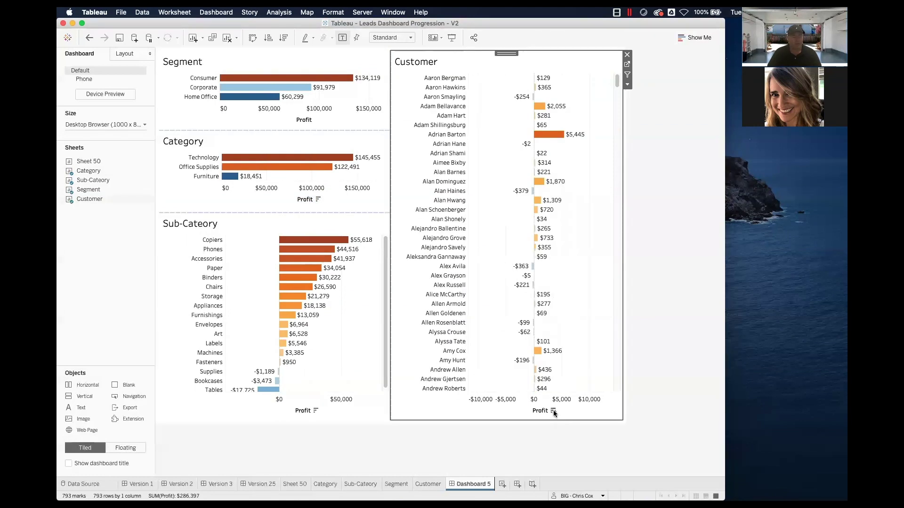
pyautogui.click(552, 410)
pyautogui.click(560, 430)
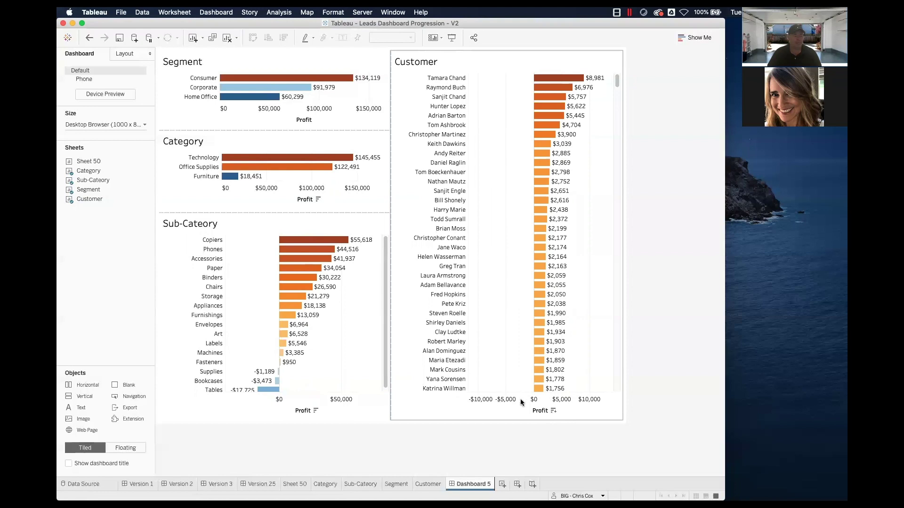
pyautogui.rightClick(578, 408)
pyautogui.click(601, 463)
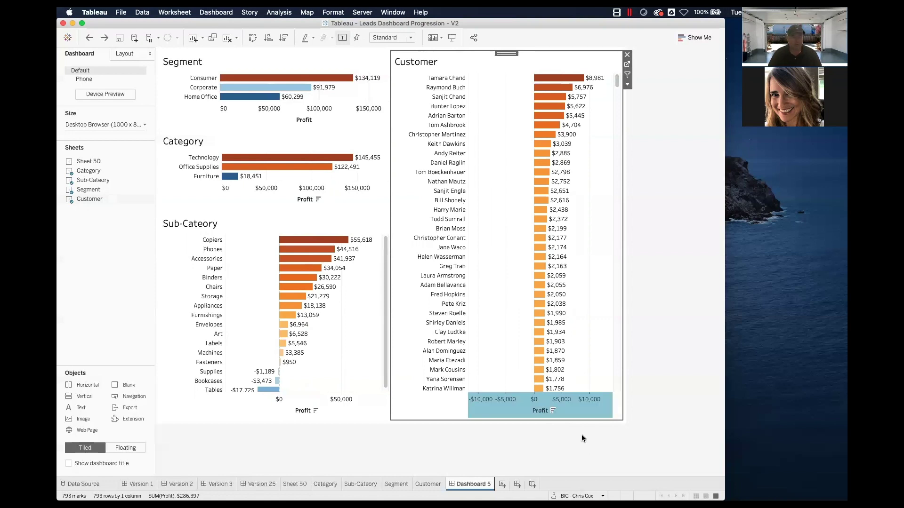
# Step: Set the Customer Profit axis to no major or minor tick marks, titled 'click to sort'
pyautogui.rightClick(575, 407)
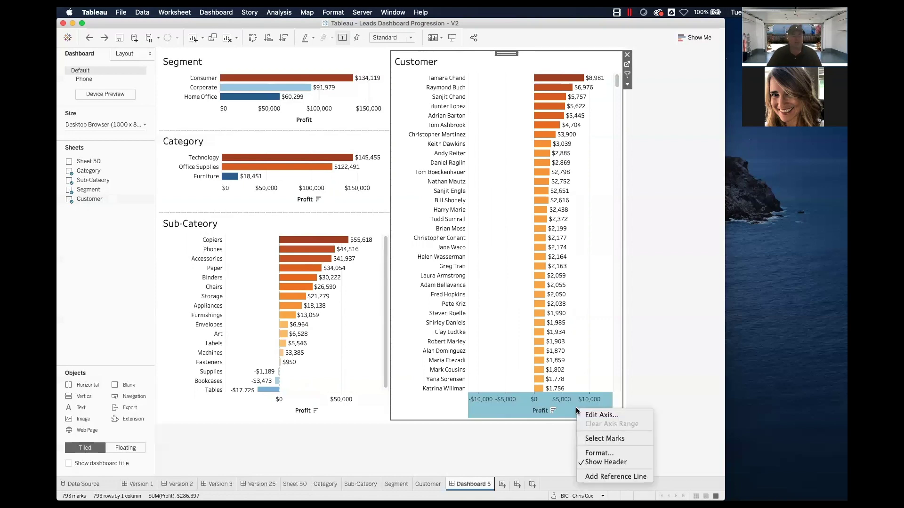
pyautogui.click(586, 414)
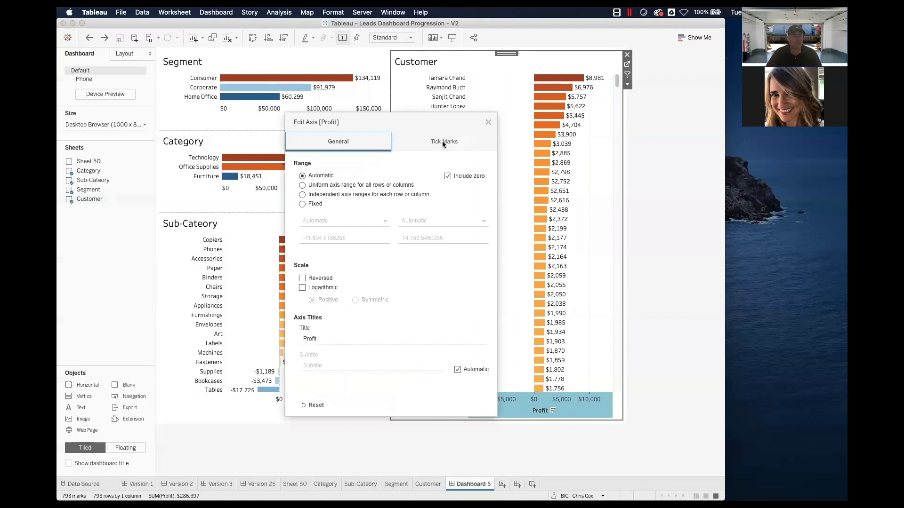
pyautogui.click(418, 142)
pyautogui.click(303, 194)
pyautogui.click(302, 277)
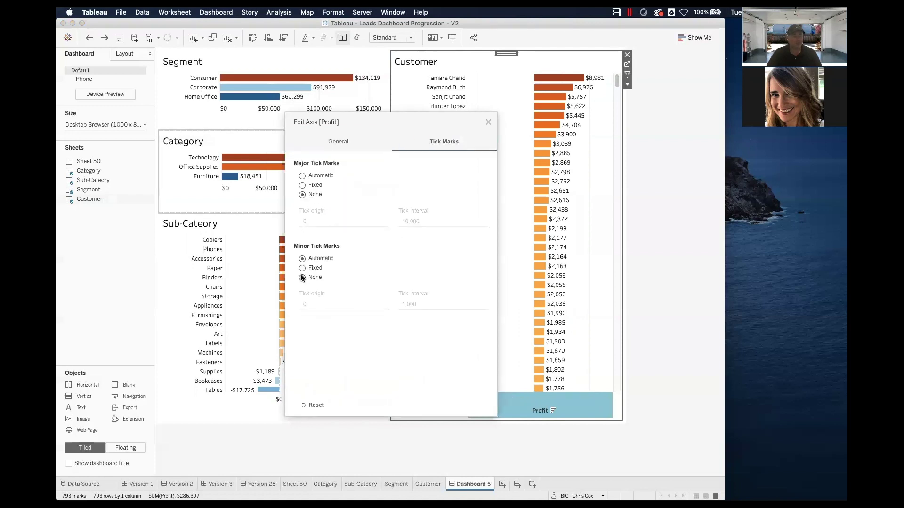
pyautogui.click(360, 145)
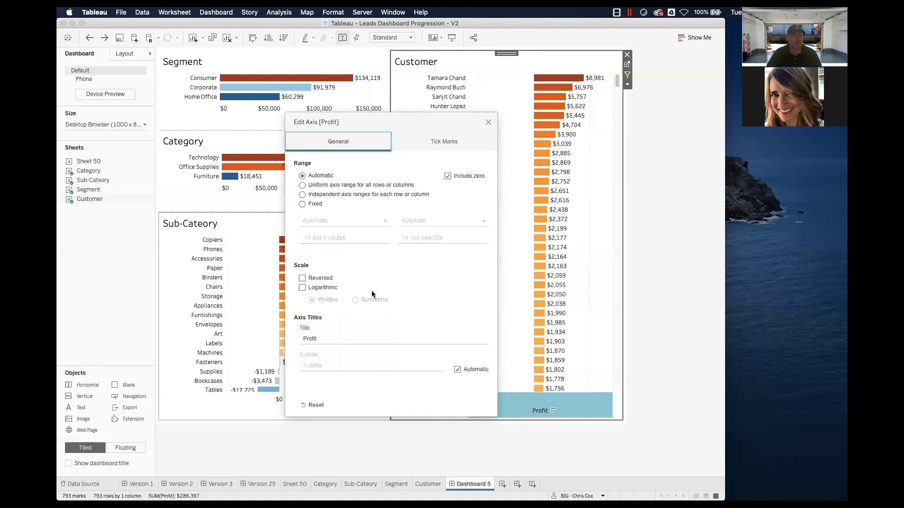
pyautogui.moveTo(323, 338); pyautogui.dragTo(296, 338)
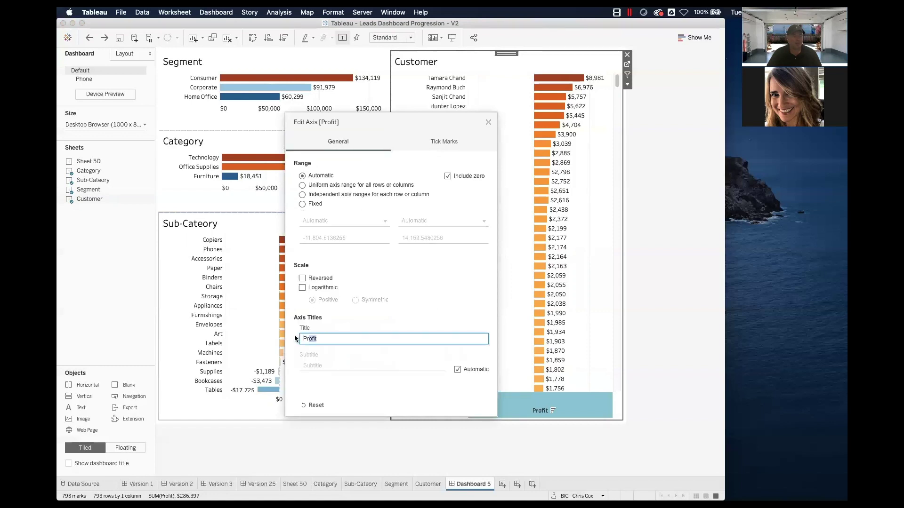
pyautogui.write('click to sort')
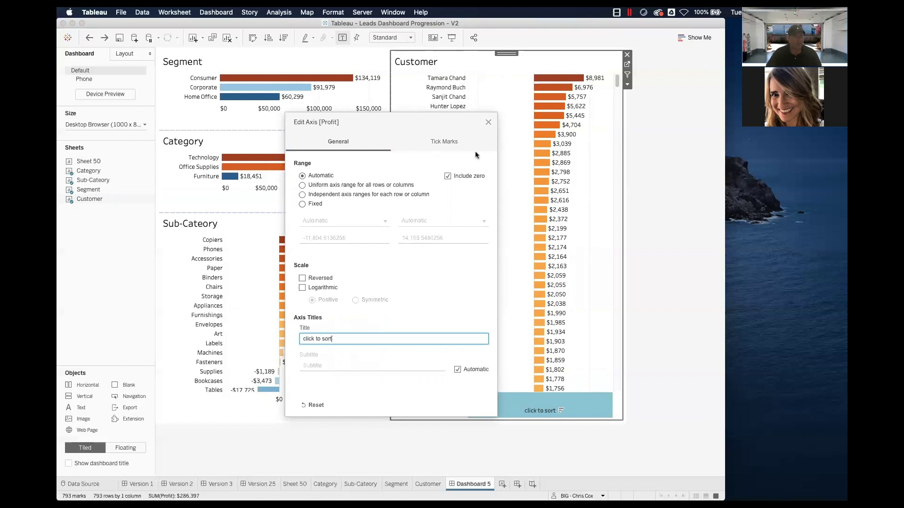
pyautogui.click(488, 122)
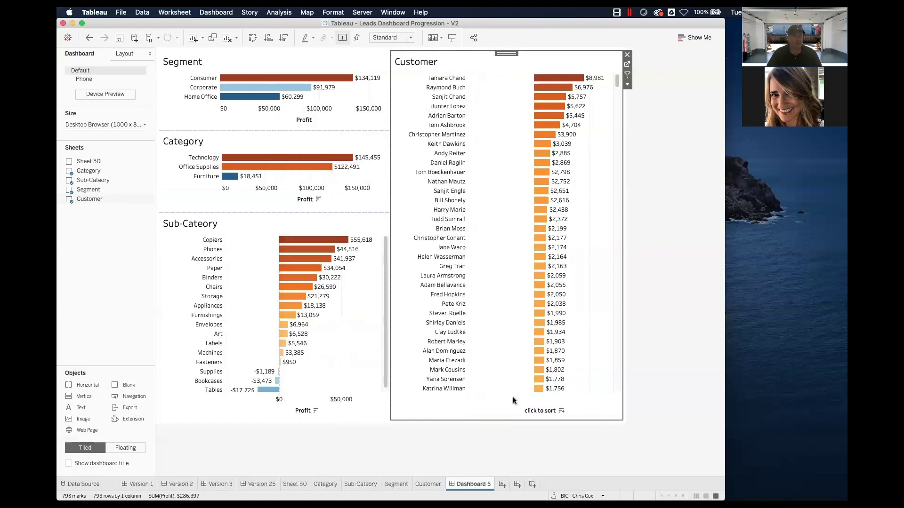
# Step: Stretch the Customer chart taller and re-sort customers descending by profit
pyautogui.moveTo(511, 392); pyautogui.dragTo(512, 405)
pyautogui.click(568, 442)
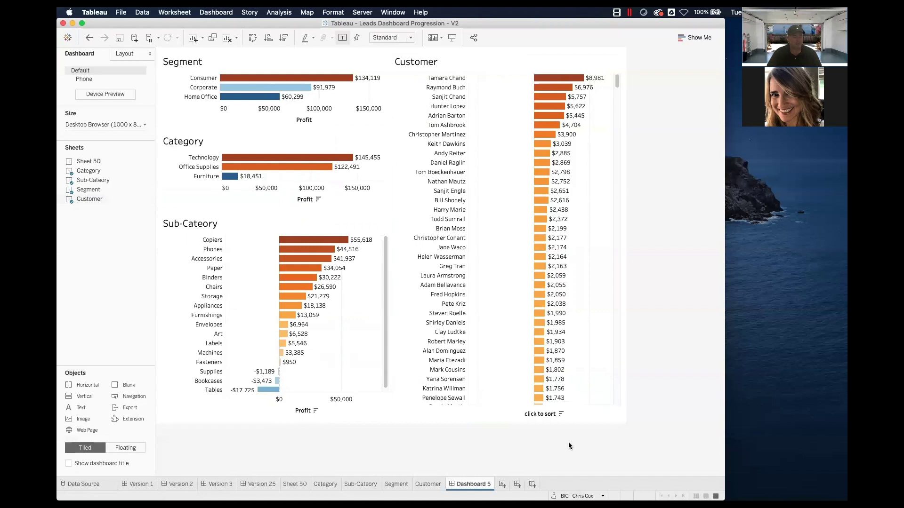
pyautogui.click(560, 413)
pyautogui.moveTo(559, 413)
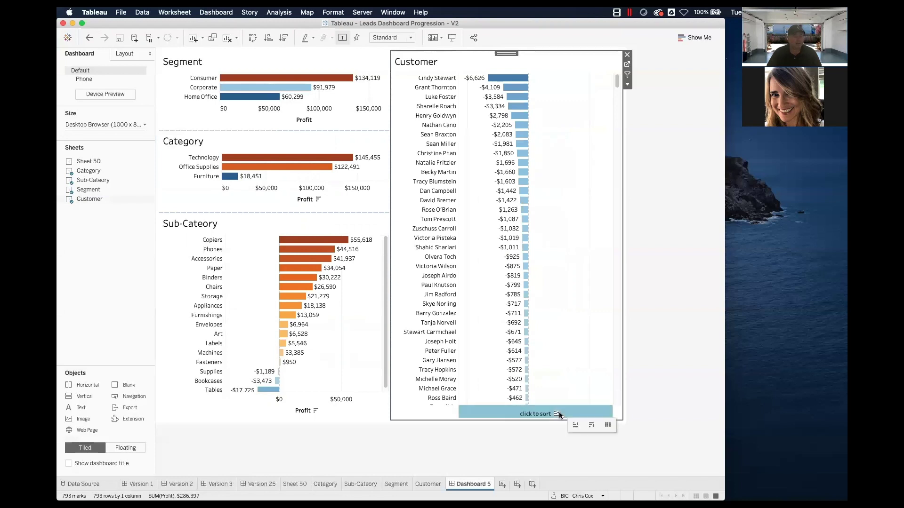
pyautogui.click(558, 414)
pyautogui.click(558, 414)
pyautogui.click(567, 427)
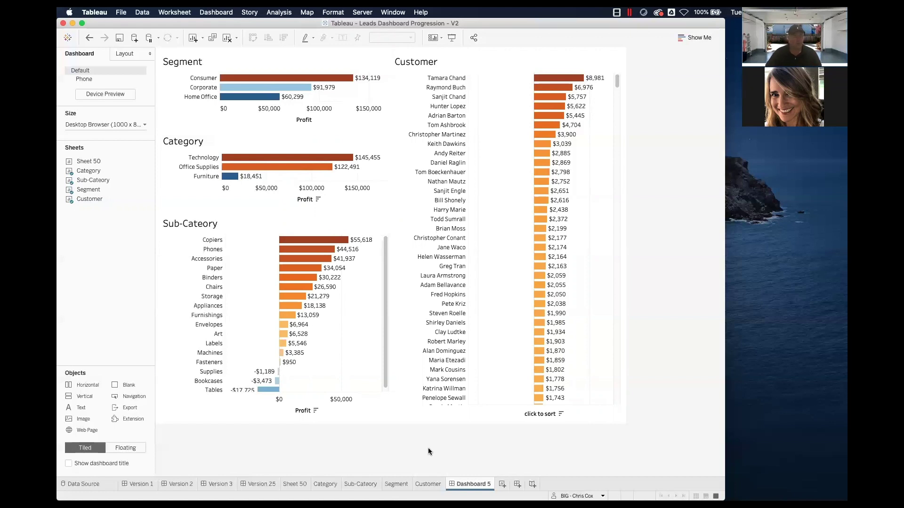
# Step: On the Customer worksheet, start a new String parameter named Sort
pyautogui.rightClick(592, 329)
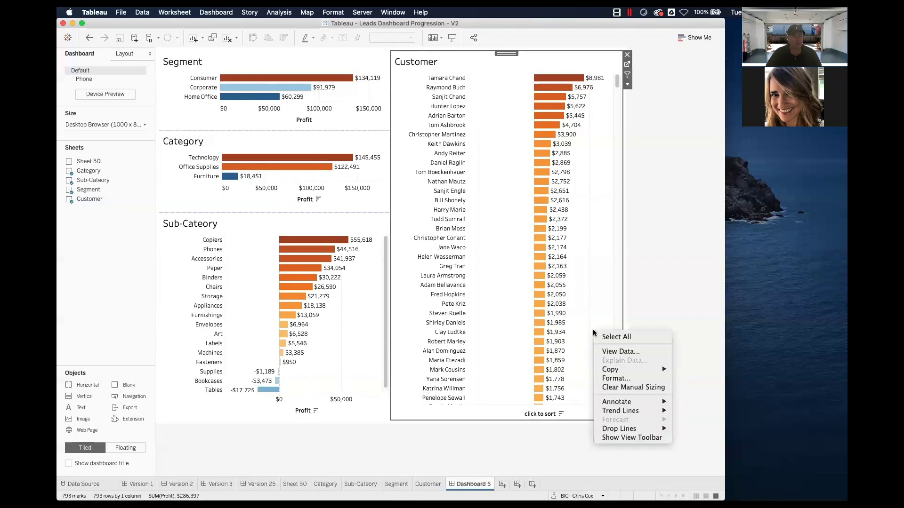
pyautogui.click(611, 351)
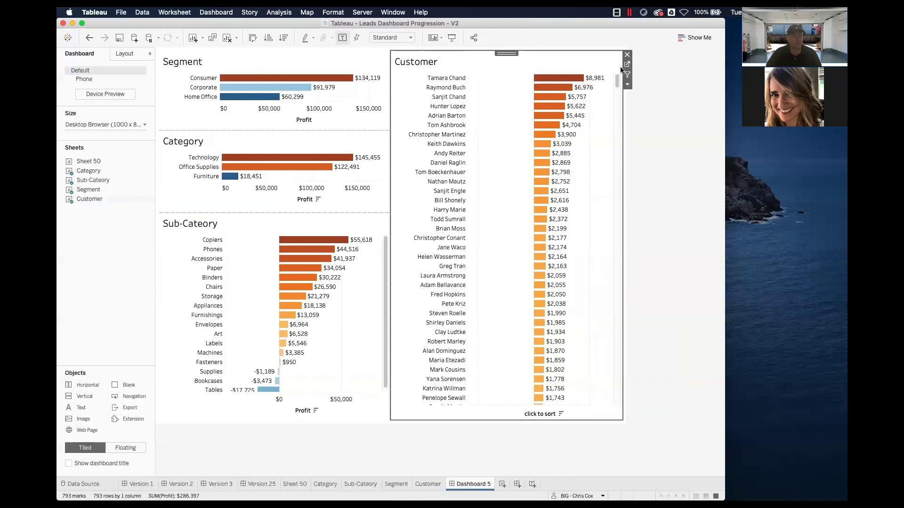
pyautogui.click(635, 83)
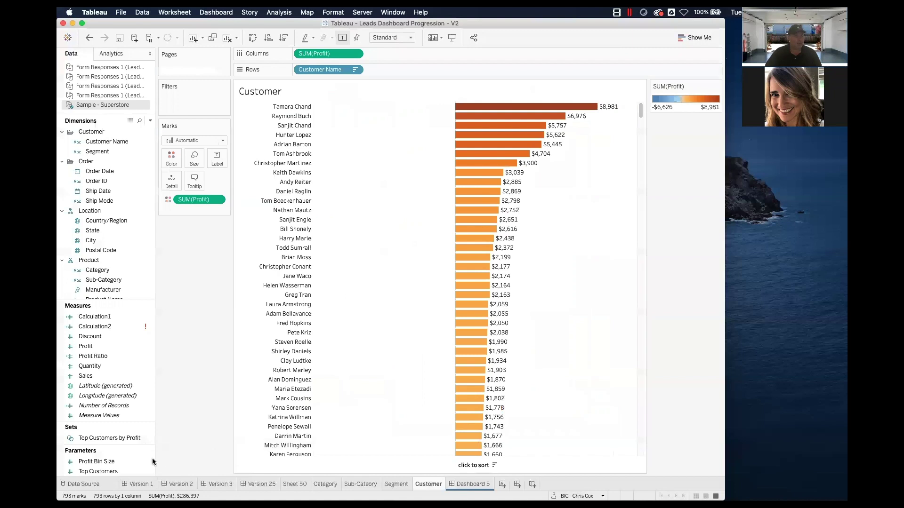
pyautogui.rightClick(132, 462)
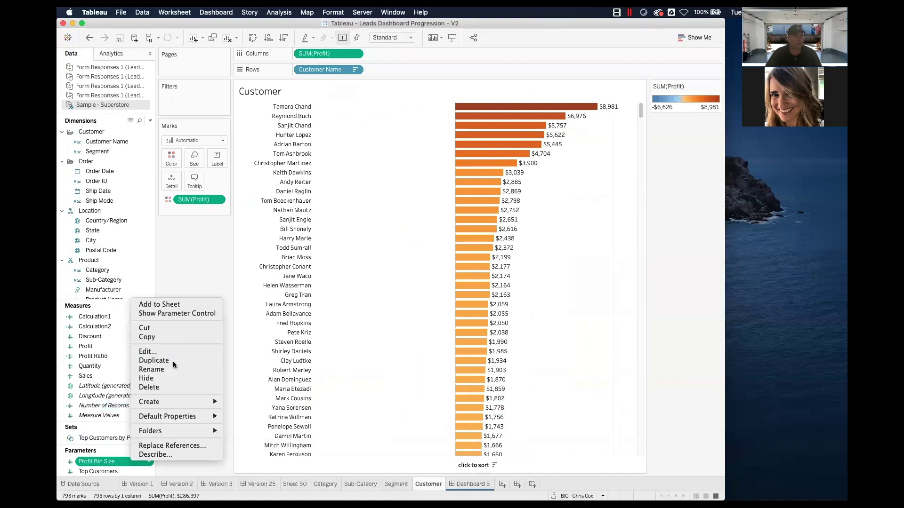
pyautogui.moveTo(180, 402)
pyautogui.click(247, 412)
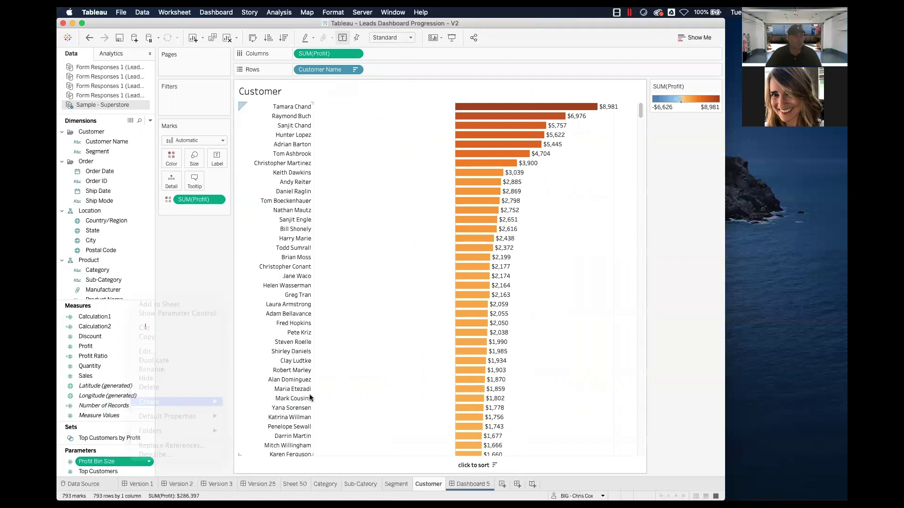
pyautogui.write('Sales')
pyautogui.press('BackSpace')
pyautogui.press('BackSpace')
pyautogui.press('BackSpace')
pyautogui.press('BackSpace')
pyautogui.write('ort')
pyautogui.press('Tab')
pyautogui.click(405, 202)
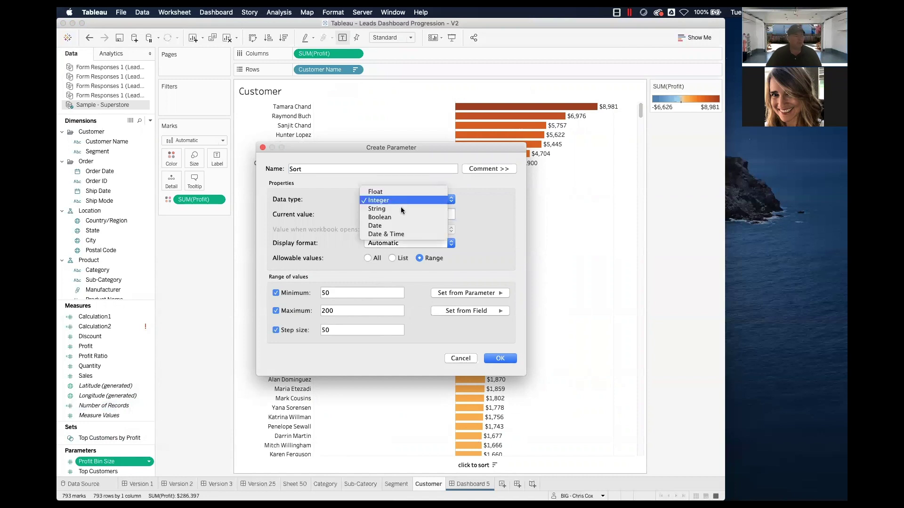
pyautogui.click(405, 210)
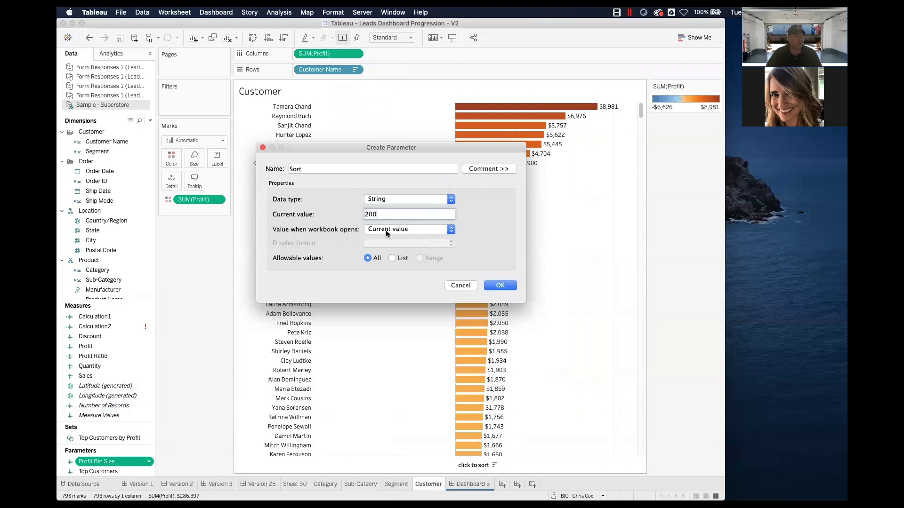
# Step: Give Sort a list of allowed values: Ascending, Decending and Alphabetical
pyautogui.click(392, 257)
pyautogui.click(319, 302)
pyautogui.write('Accending')
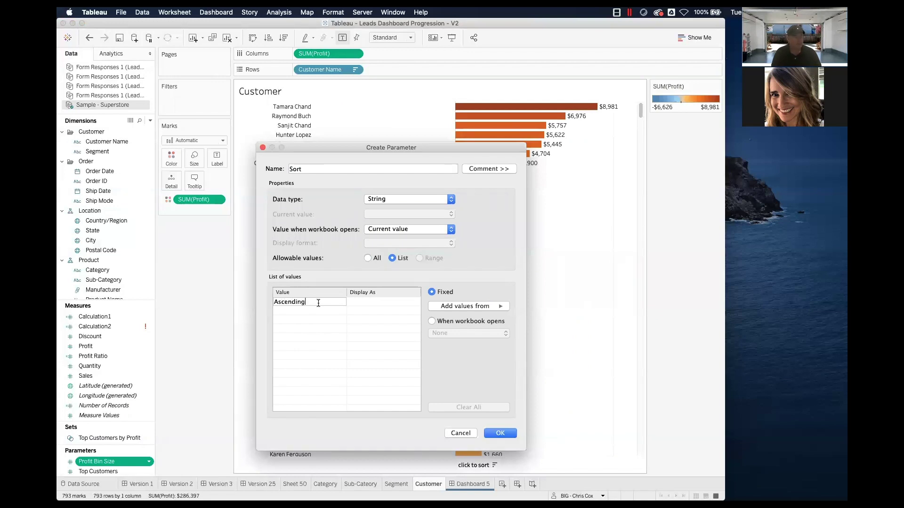
pyautogui.press('Return')
pyautogui.press('Return')
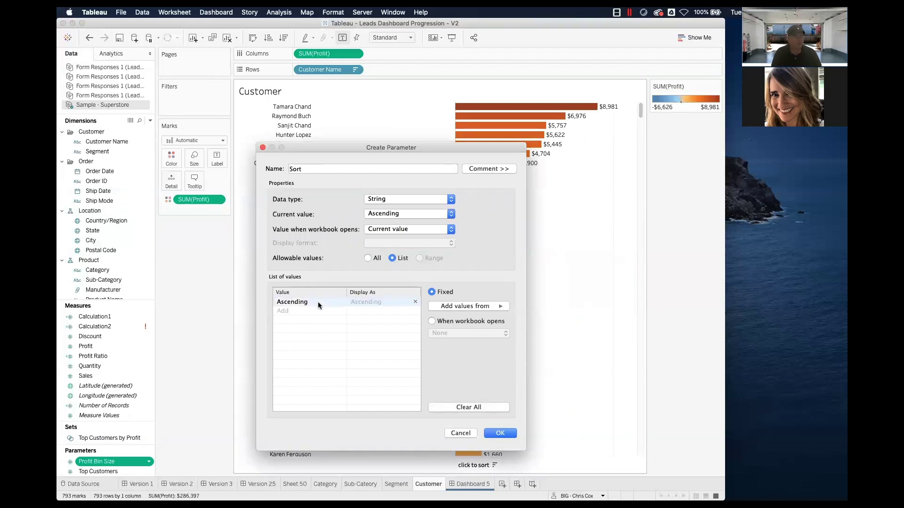
pyautogui.press('Tab')
pyautogui.click(312, 309)
pyautogui.write('Decending')
pyautogui.press('Return')
pyautogui.write('Alphabetical')
pyautogui.press('Return')
# Step: Replace the text list entries with values 1, 2 and 3
pyautogui.click(363, 303)
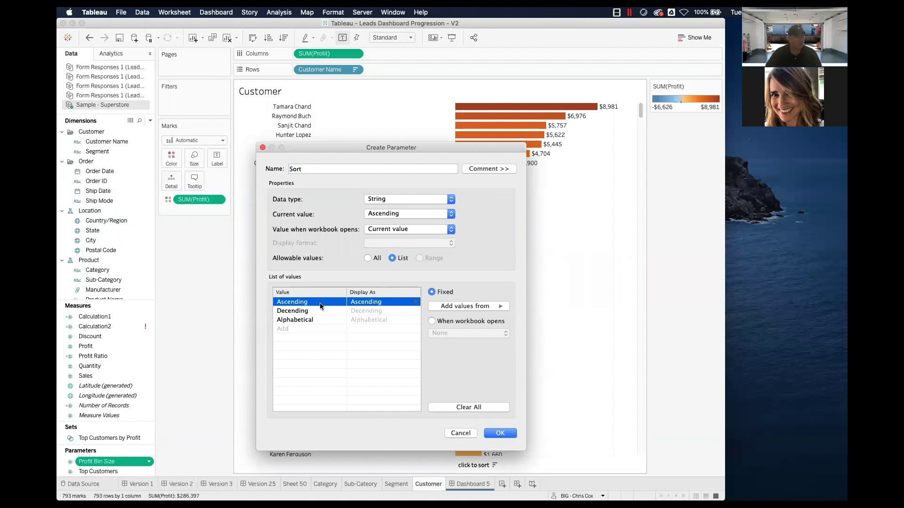
pyautogui.click(415, 303)
pyautogui.click(415, 303)
pyautogui.click(415, 302)
pyautogui.click(321, 302)
pyautogui.write('1')
pyautogui.press('Return')
pyautogui.write('2')
pyautogui.press('Return')
pyautogui.write('3')
pyautogui.press('Return')
# Step: Label values 1, 2, 3 as Ascending, Decending and Alphabetical, then save the parameter
pyautogui.click(360, 301)
pyautogui.write('Ascending')
pyautogui.press('Return')
pyautogui.click(361, 311)
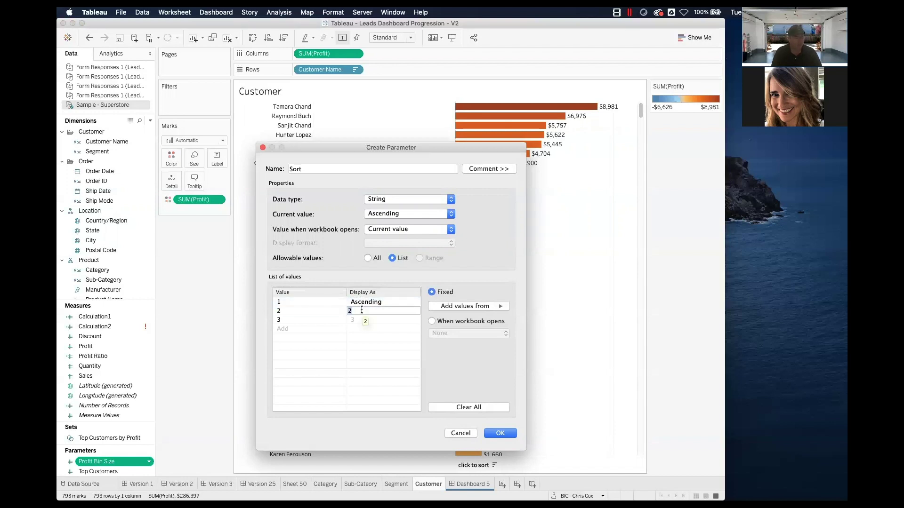
pyautogui.write('Decending')
pyautogui.press('Return')
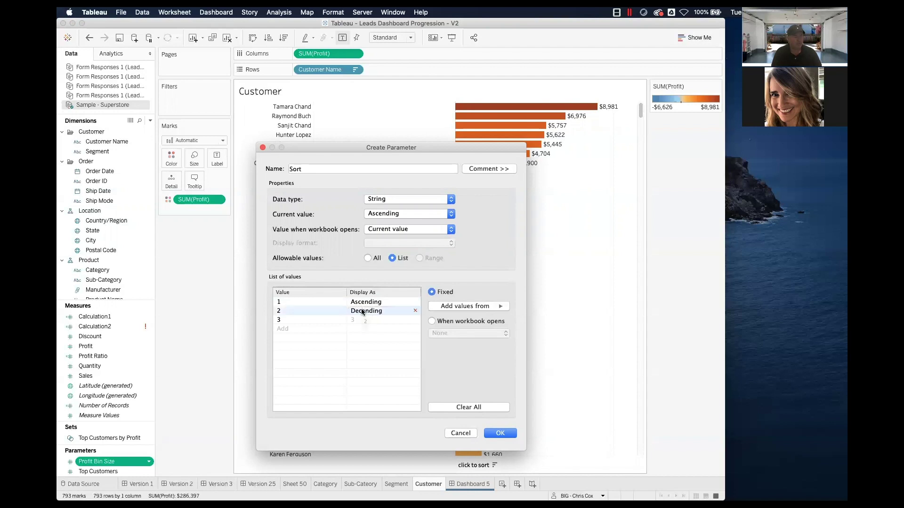
pyautogui.doubleClick(361, 320)
pyautogui.write('Alphabetical')
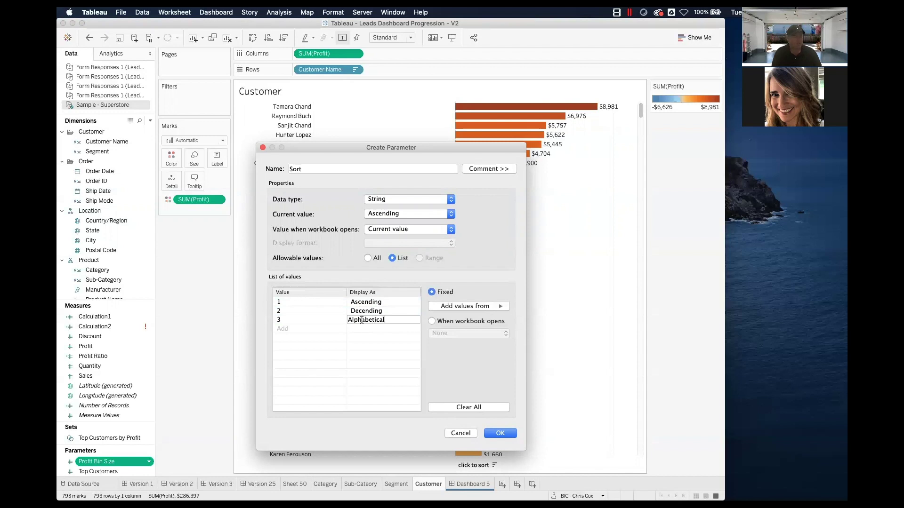
pyautogui.press('Return')
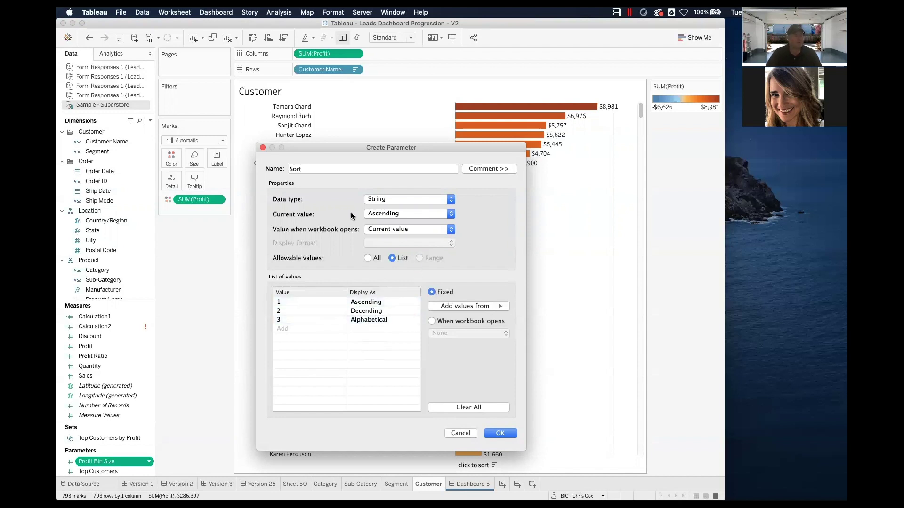
pyautogui.click(499, 433)
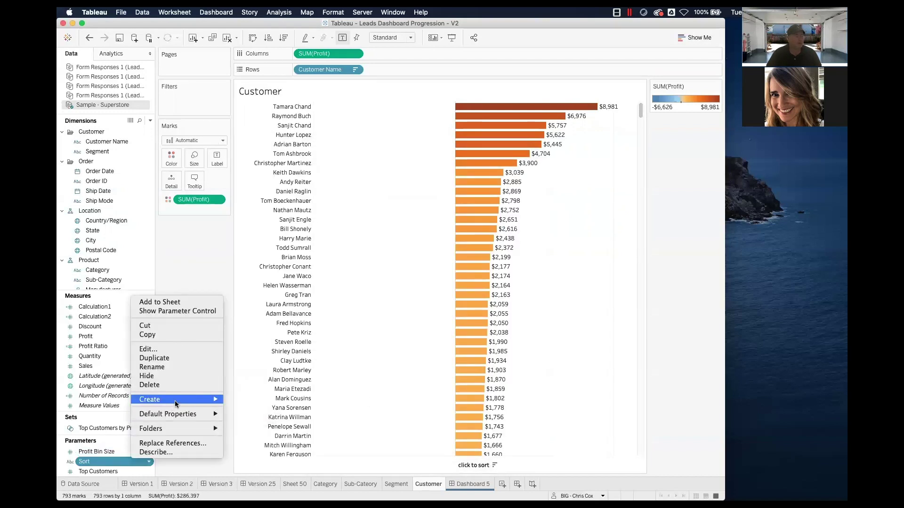
# Step: Create a calculated field from the Sort parameter named Sort Order
pyautogui.moveTo(174, 400)
pyautogui.click(247, 400)
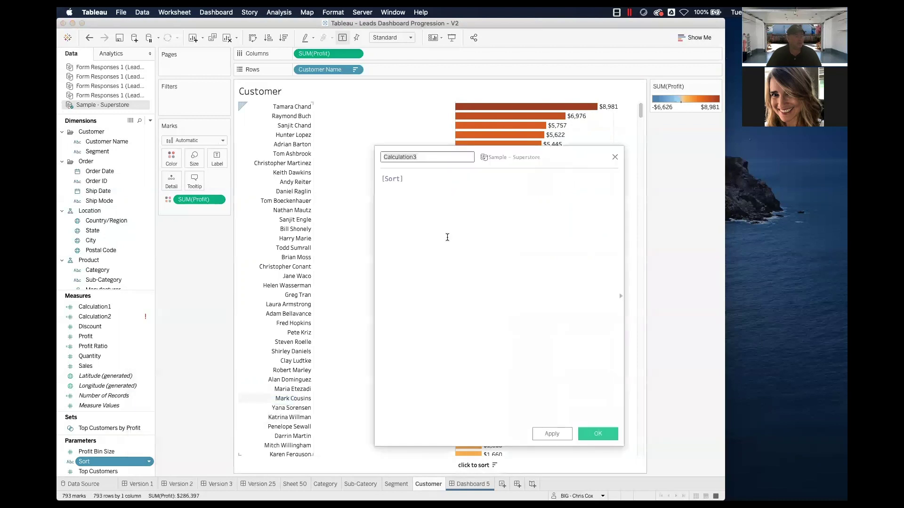
pyautogui.moveTo(557, 156); pyautogui.dragTo(585, 172)
pyautogui.click(338, 55)
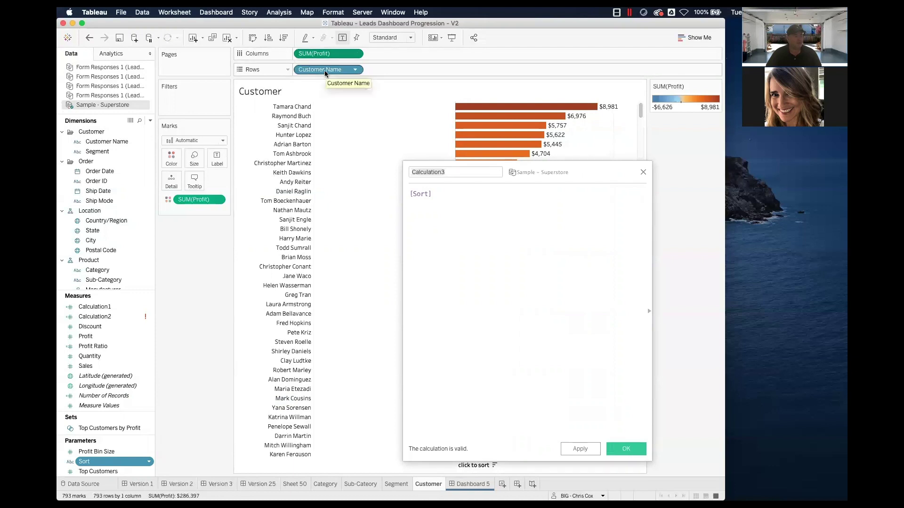
pyautogui.click(445, 205)
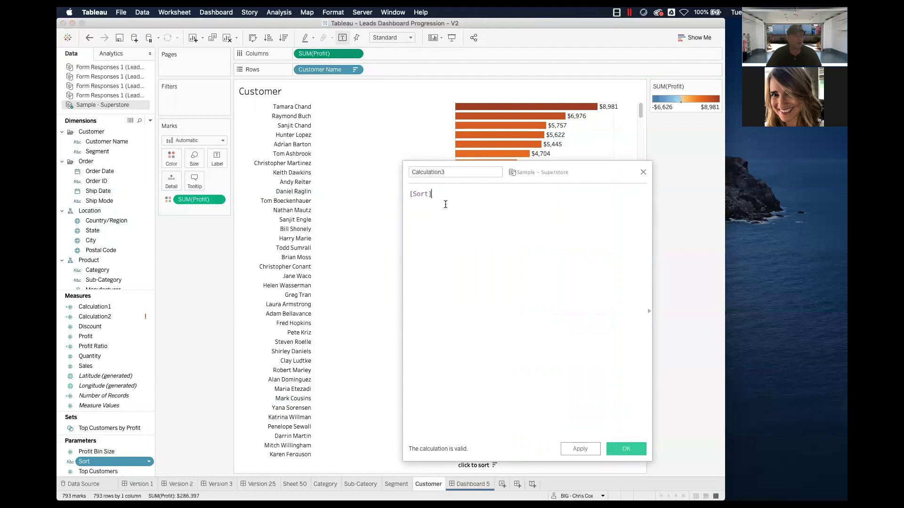
pyautogui.click(457, 173)
pyautogui.write('Sort r')
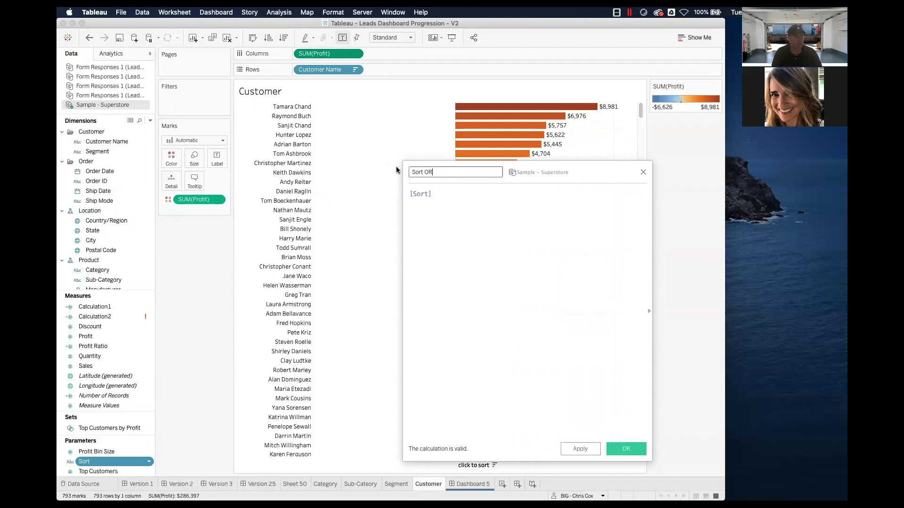
pyautogui.press('BackSpace')
pyautogui.write('Order')
pyautogui.press('Tab')
# Step: Write IF [Sort] = 1 THEN with // Ascending, //Decending and //Alphabetical comment lines
pyautogui.write('If')
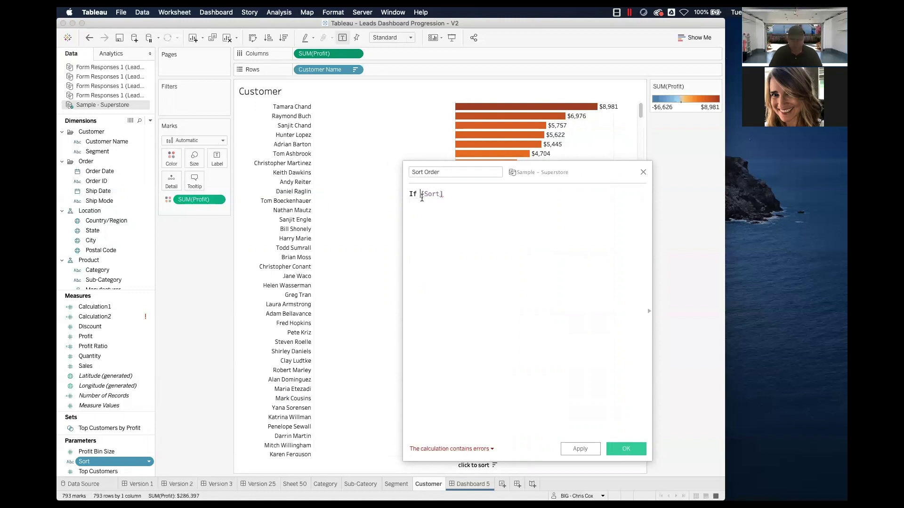
pyautogui.press('Return')
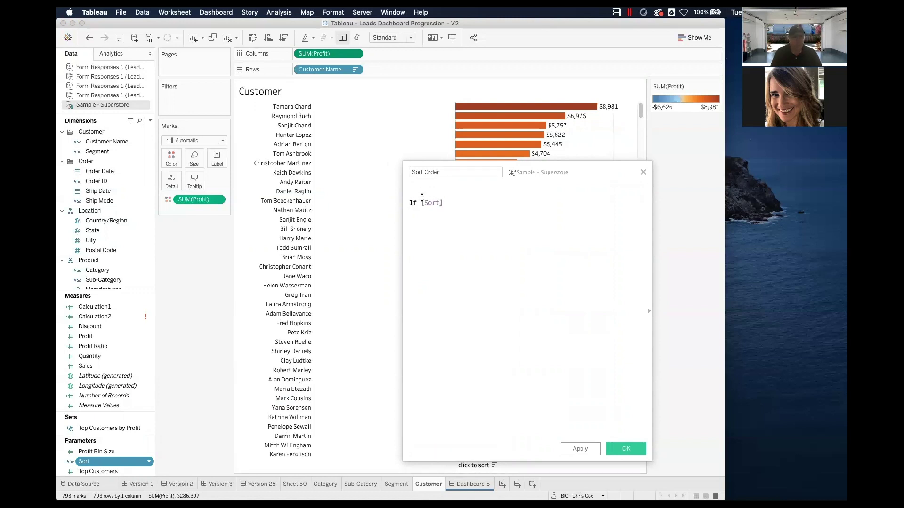
pyautogui.write('// Ascending')
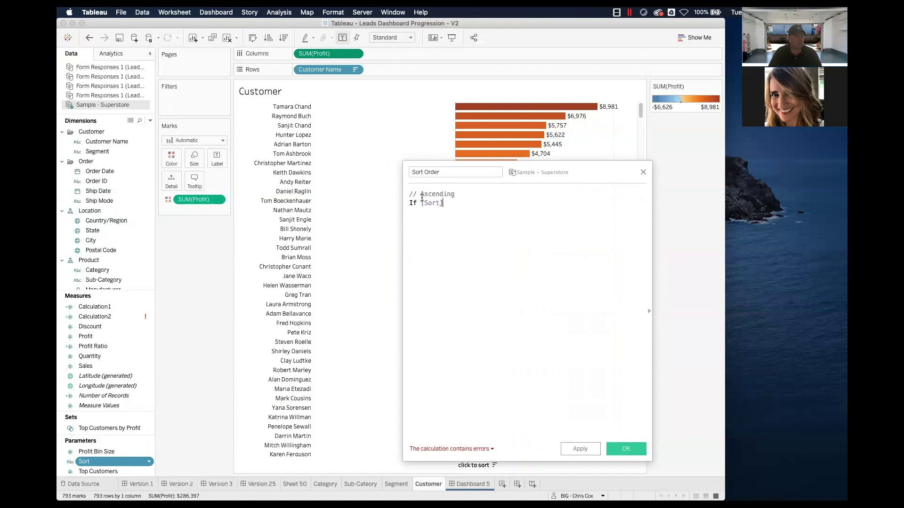
pyautogui.press('Down')
pyautogui.press('Return')
pyautogui.press('Return')
pyautogui.write('//Decending   ')
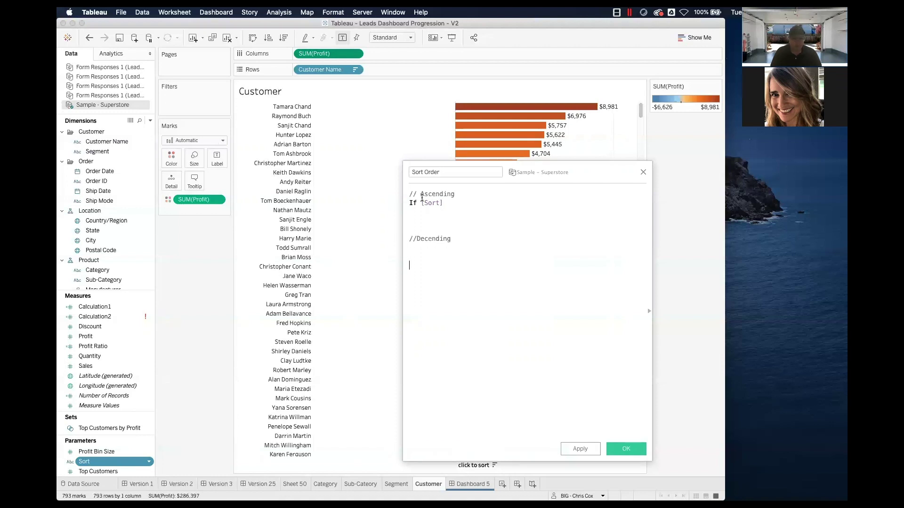
pyautogui.write('//Alphabetical')
pyautogui.click(445, 203)
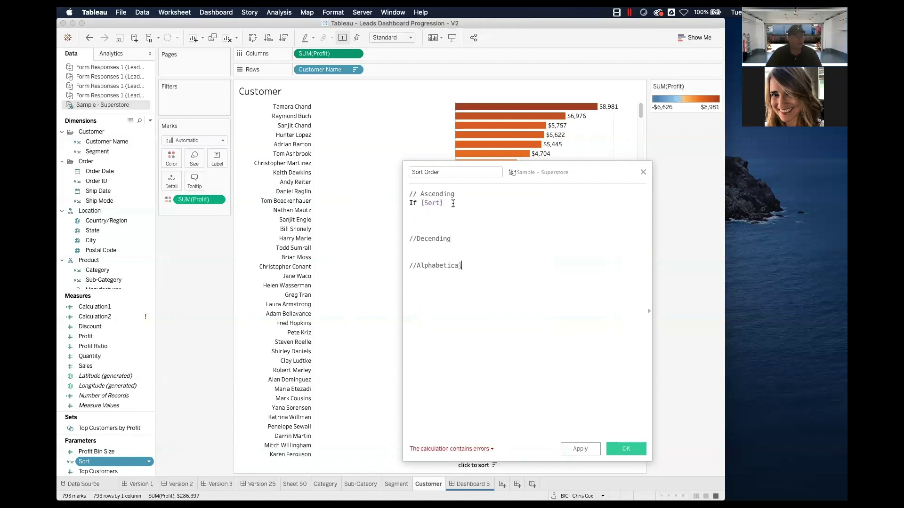
pyautogui.write('= 1 then')
# Step: Add the ELSEIF [Sort] = 2 THEN branch and an ELSE 0 END ending
pyautogui.click(439, 246)
pyautogui.write('else if')
pyautogui.press('BackSpace')
pyautogui.press('BackSpace')
pyautogui.press('BackSpace')
pyautogui.press('BackSpace')
pyautogui.write('if [Sort]')
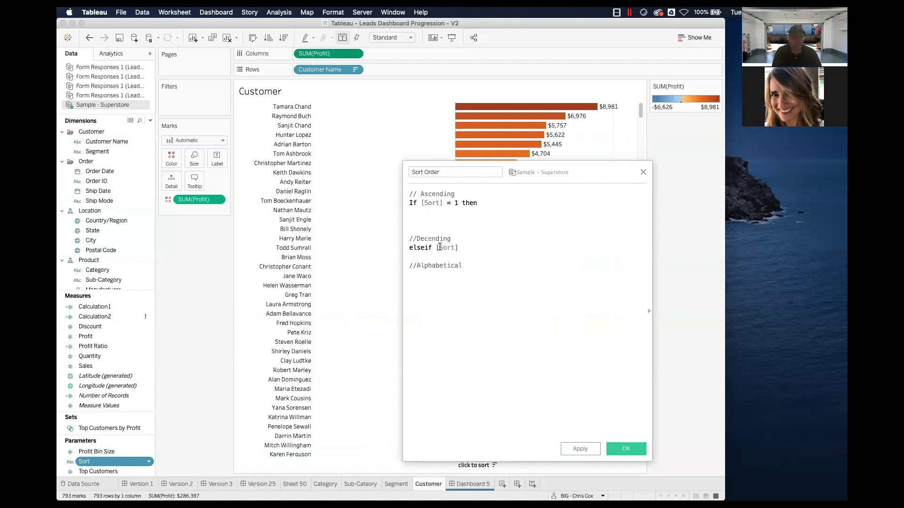
pyautogui.write(' = 2 then')
pyautogui.click(475, 267)
pyautogui.press('Return')
pyautogui.write('ekse')
pyautogui.press('BackSpace')
pyautogui.press('BackSpace')
pyautogui.press('BackSpace')
pyautogui.write('le')
pyautogui.write('s')
pyautogui.press('BackSpace')
pyautogui.press('BackSpace')
pyautogui.write('se = 0 ')
pyautogui.write('END')
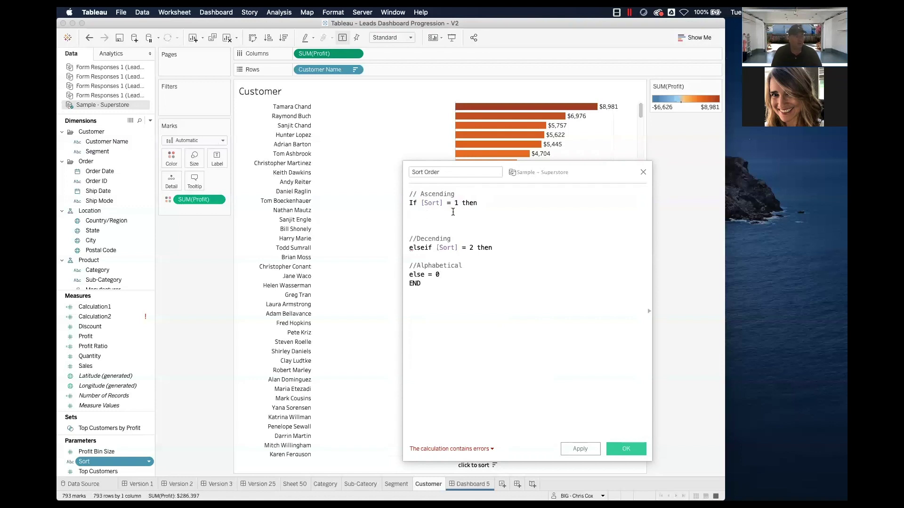
# Step: Make both the IF and ELSEIF branches return sum([Profit])
pyautogui.click(496, 247)
pyautogui.click(431, 213)
pyautogui.click(501, 201)
pyautogui.write('Profit')
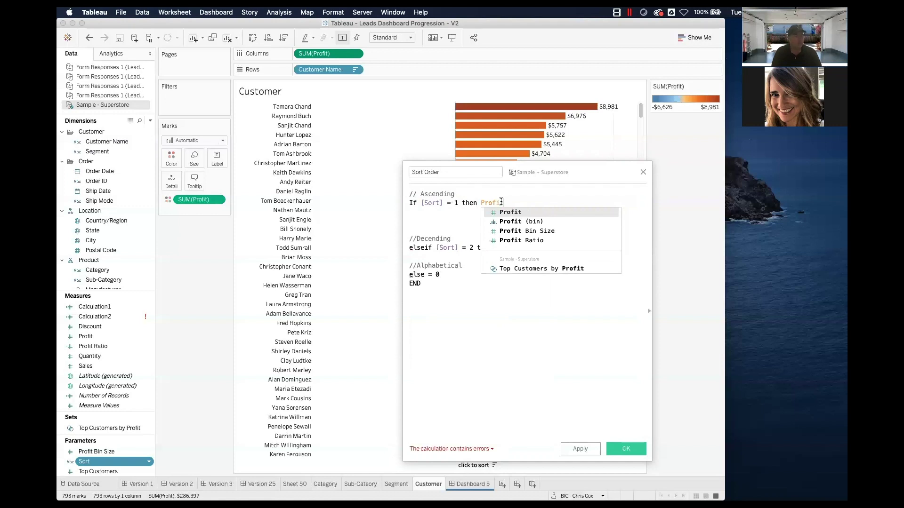
pyautogui.press('Return')
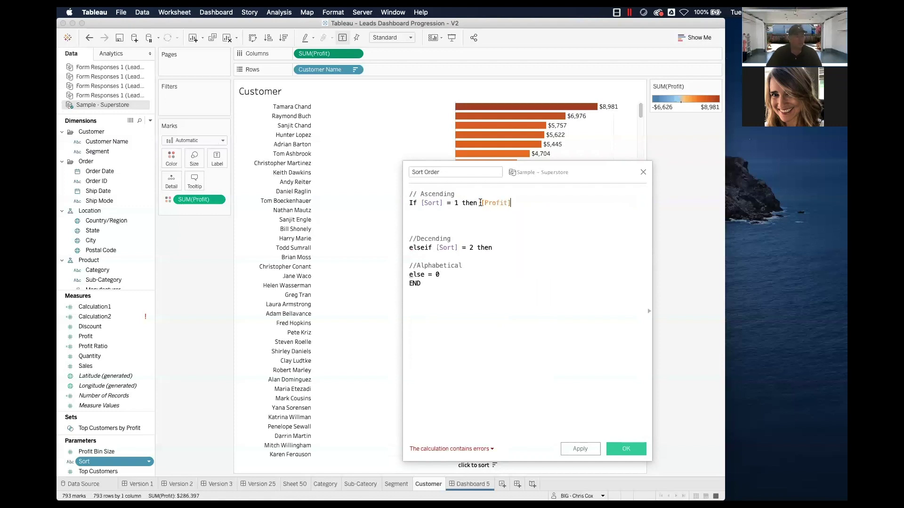
pyautogui.write('sum(')
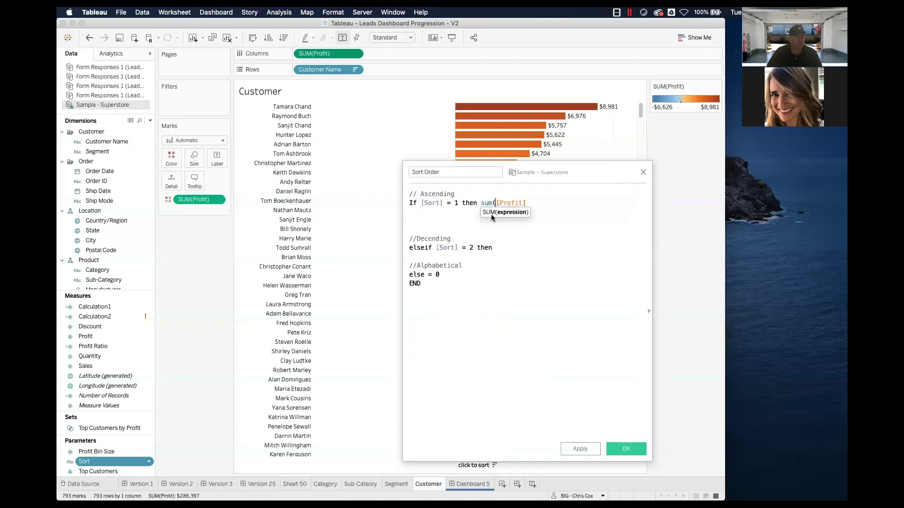
pyautogui.click(538, 203)
pyautogui.write(')')
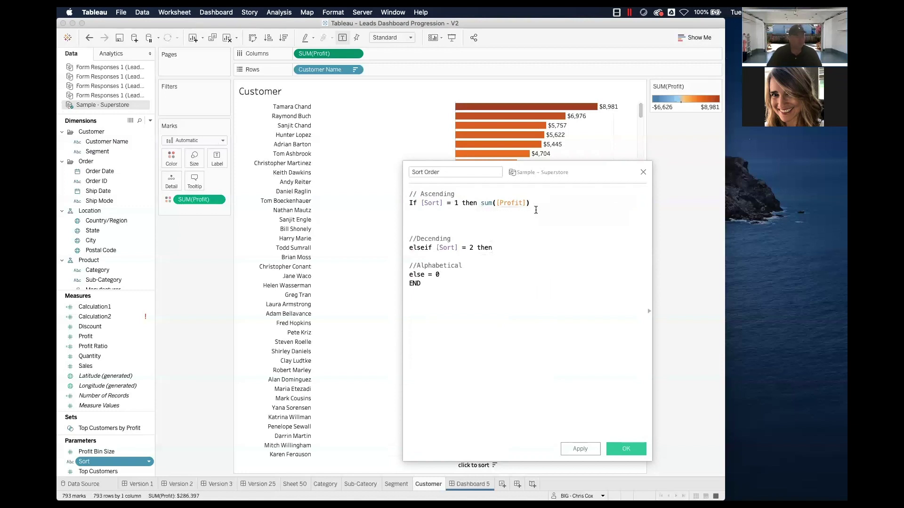
pyautogui.moveTo(481, 203); pyautogui.dragTo(571, 203)
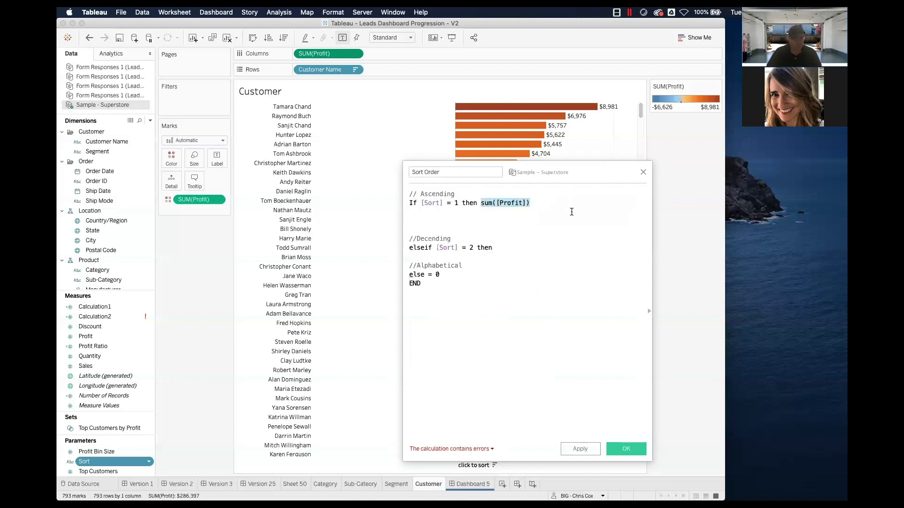
pyautogui.hotkey('ctrl', 'c')
pyautogui.click(501, 248)
pyautogui.hotkey('ctrl', 'v')
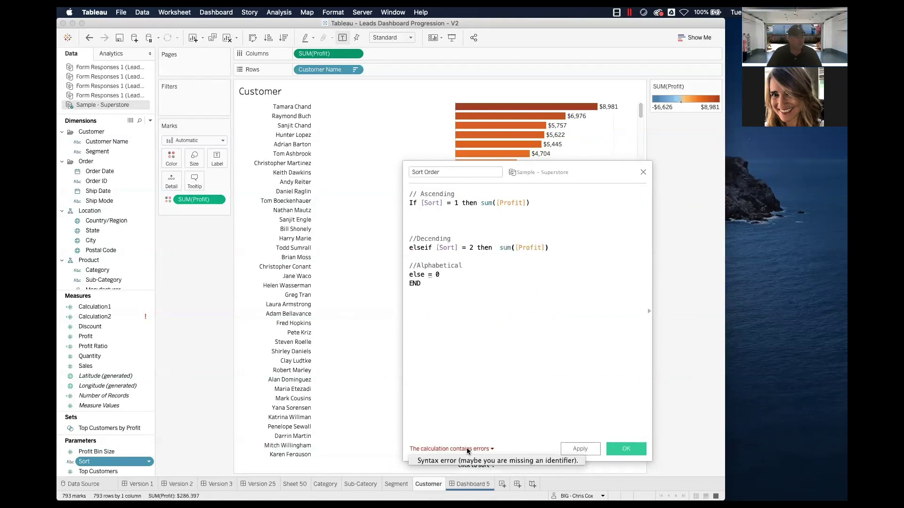
# Step: Delete the stray '=' after ELSE and quote the 1 and 2 as "1" and "2"
pyautogui.click(431, 275)
pyautogui.press('BackSpace')
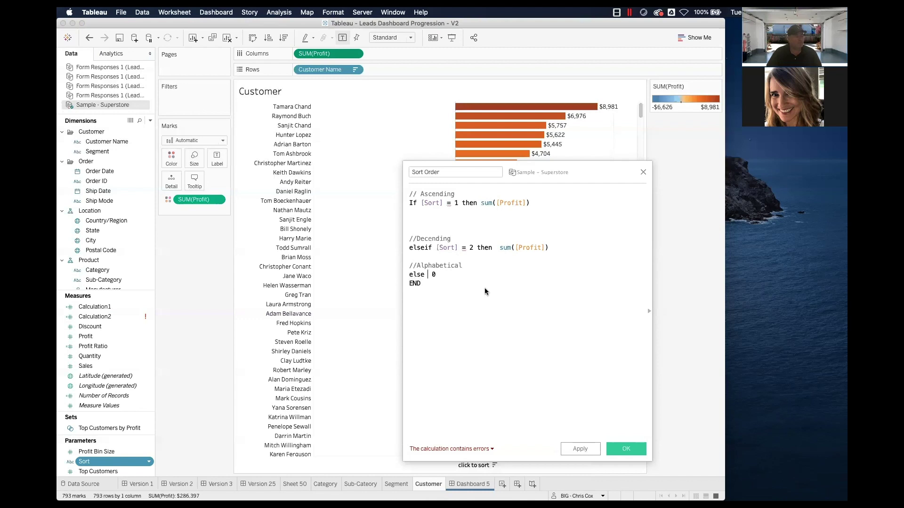
pyautogui.click(455, 205)
pyautogui.write('"1')
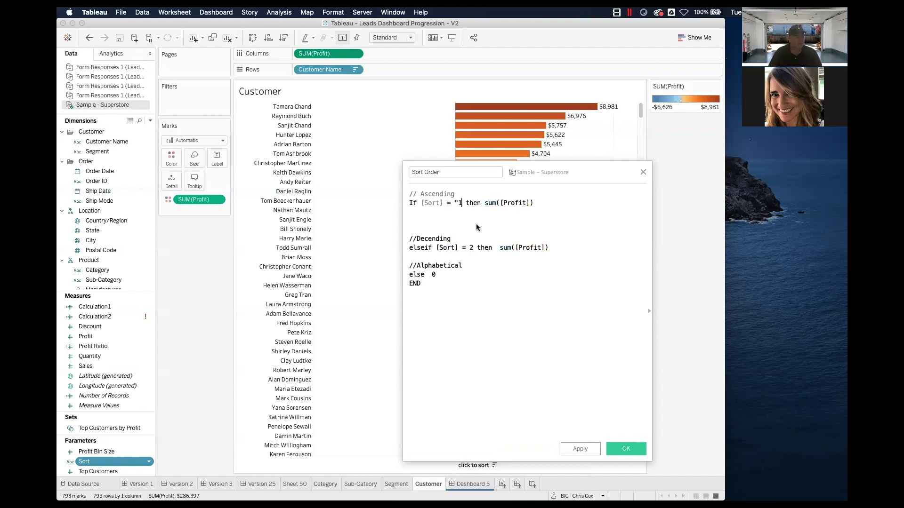
pyautogui.write('"')
pyautogui.click(469, 248)
pyautogui.write('"')
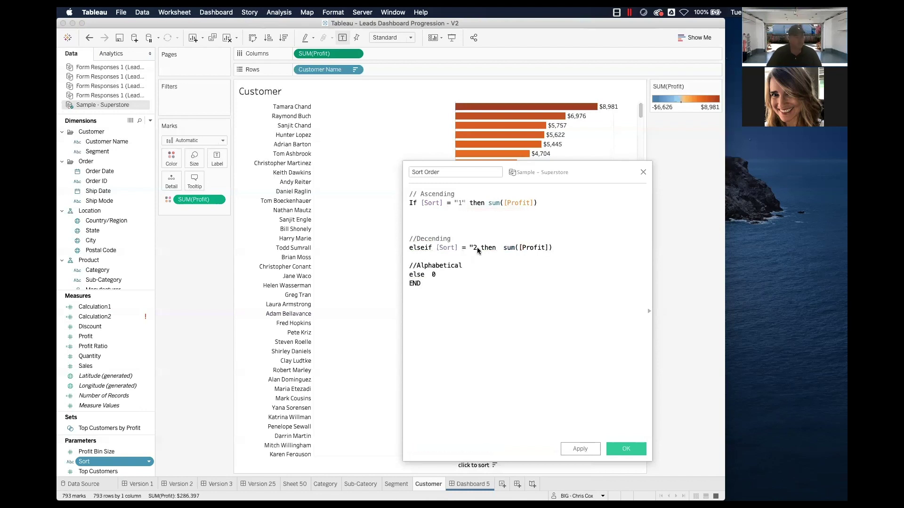
pyautogui.click(476, 248)
pyautogui.write('"')
# Step: Save Sort Order, drop it on Rows as Discrete, and place it left of Customer Name
pyautogui.click(626, 449)
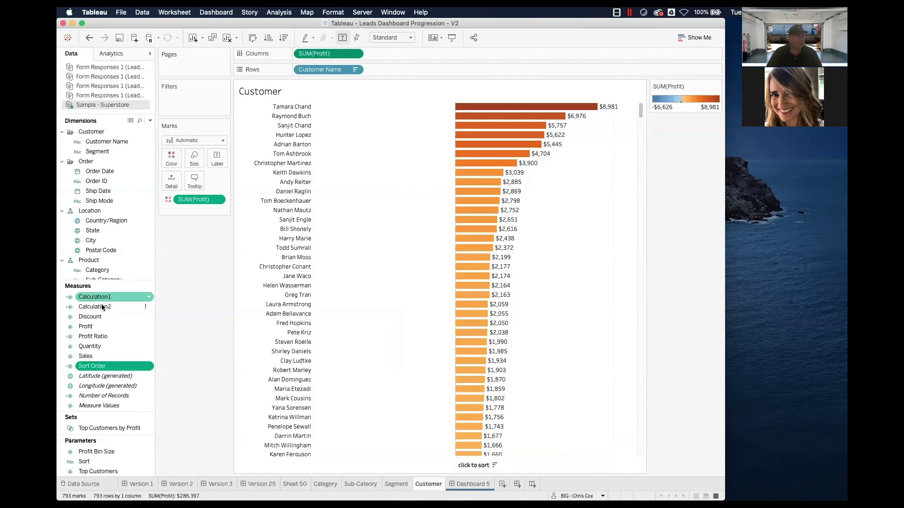
pyautogui.moveTo(112, 366); pyautogui.dragTo(296, 72)
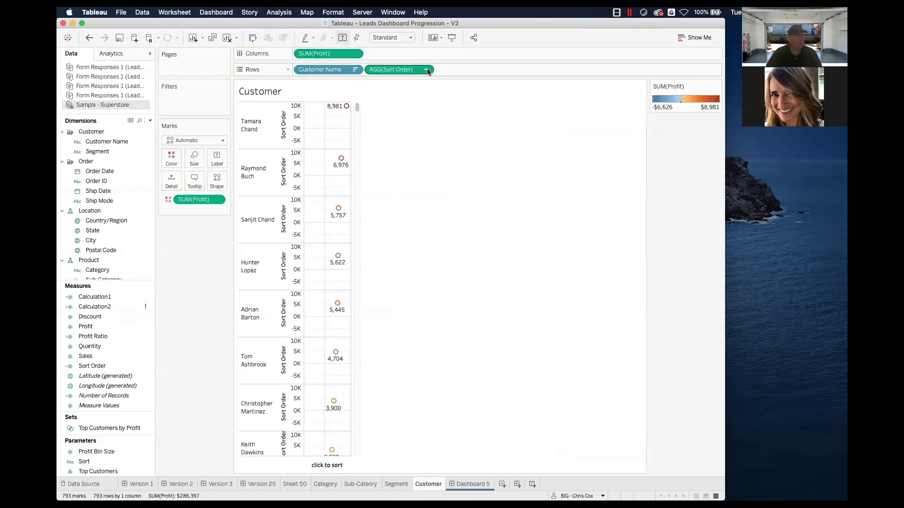
pyautogui.click(426, 69)
pyautogui.click(417, 156)
pyautogui.moveTo(378, 70); pyautogui.dragTo(304, 76)
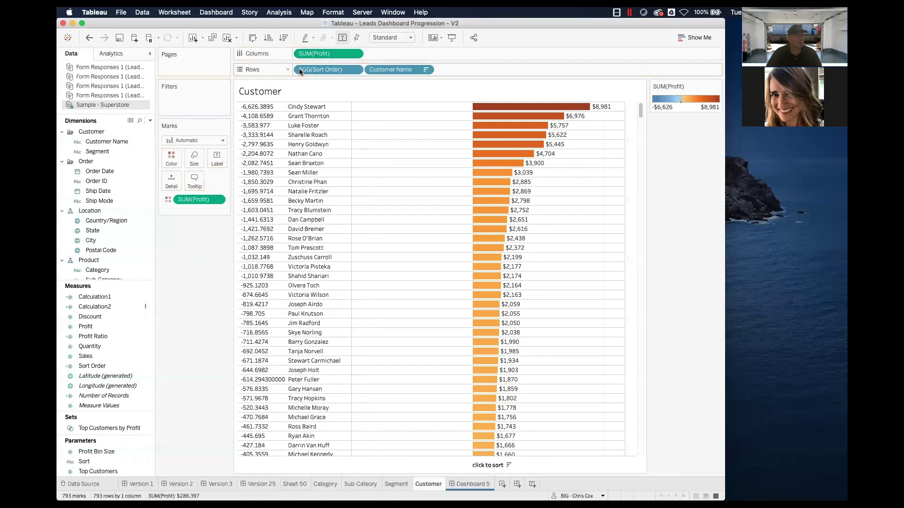
# Step: Show the Sort parameter control on the Customer sheet and switch it from Ascending to Decending
pyautogui.rightClick(115, 462)
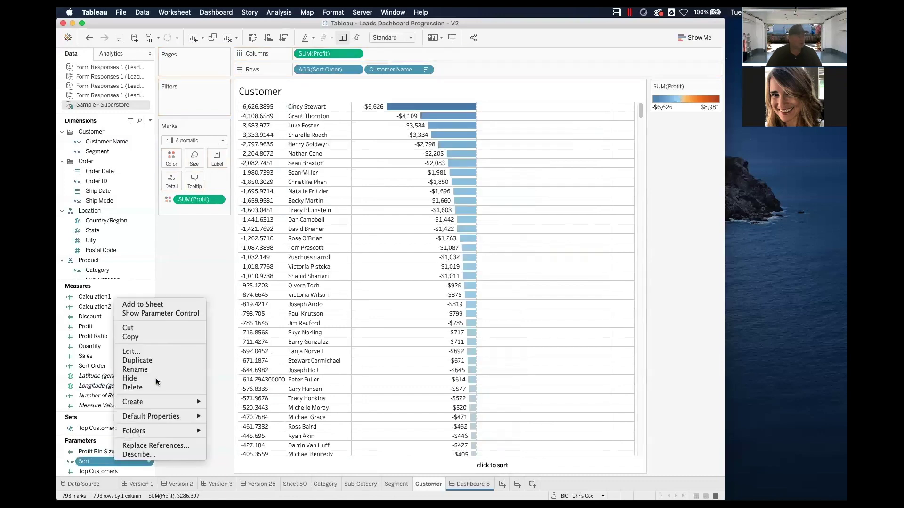
pyautogui.click(168, 313)
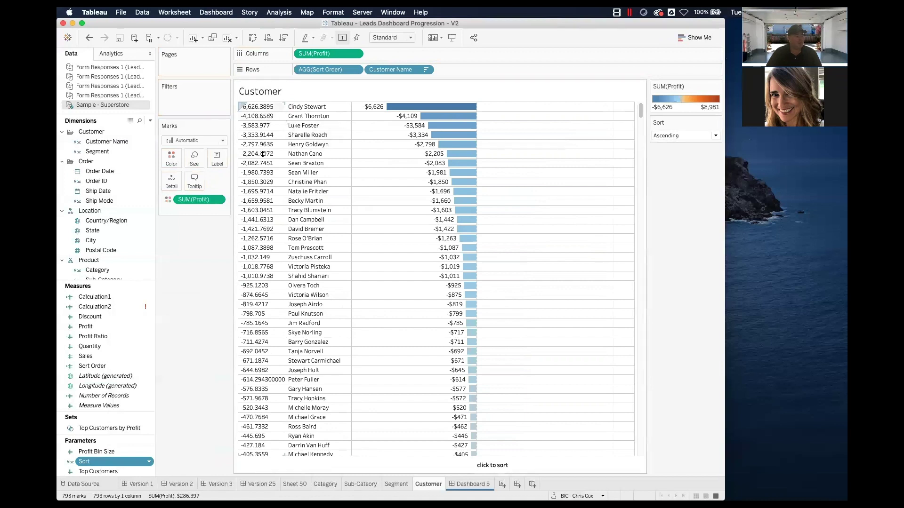
pyautogui.click(688, 135)
pyautogui.click(682, 152)
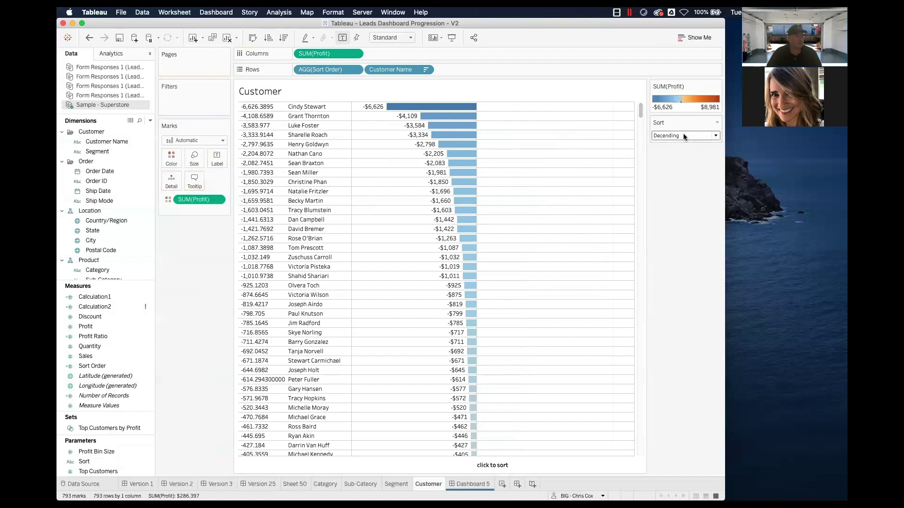
pyautogui.click(686, 137)
pyautogui.click(674, 173)
pyautogui.click(426, 71)
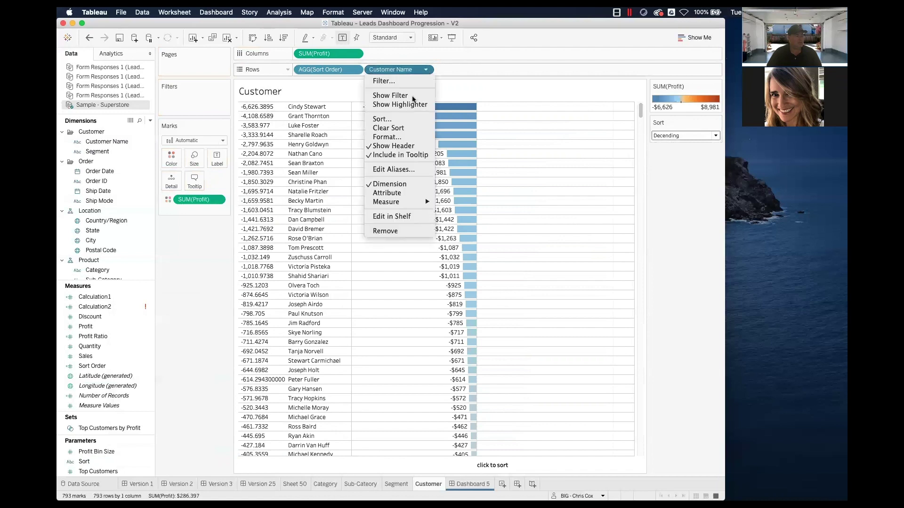
pyautogui.click(406, 121)
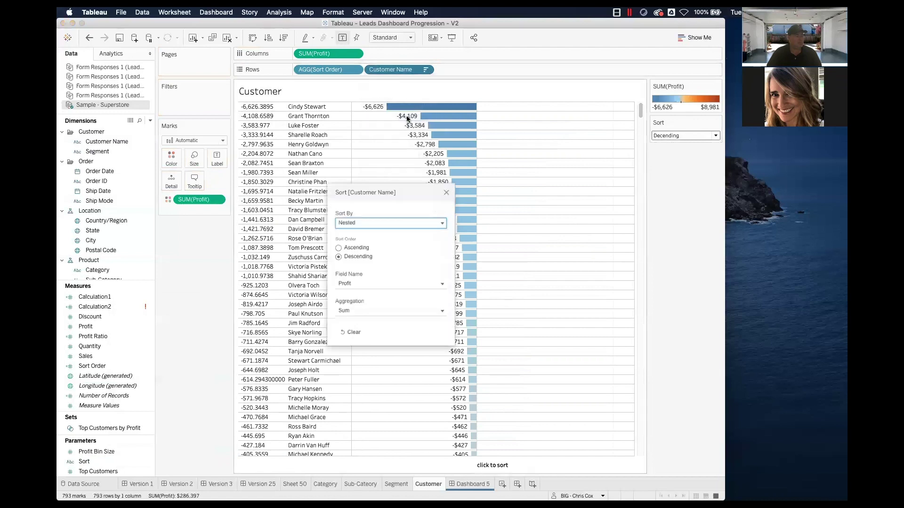
pyautogui.click(449, 188)
pyautogui.click(426, 70)
pyautogui.click(499, 151)
pyautogui.click(708, 136)
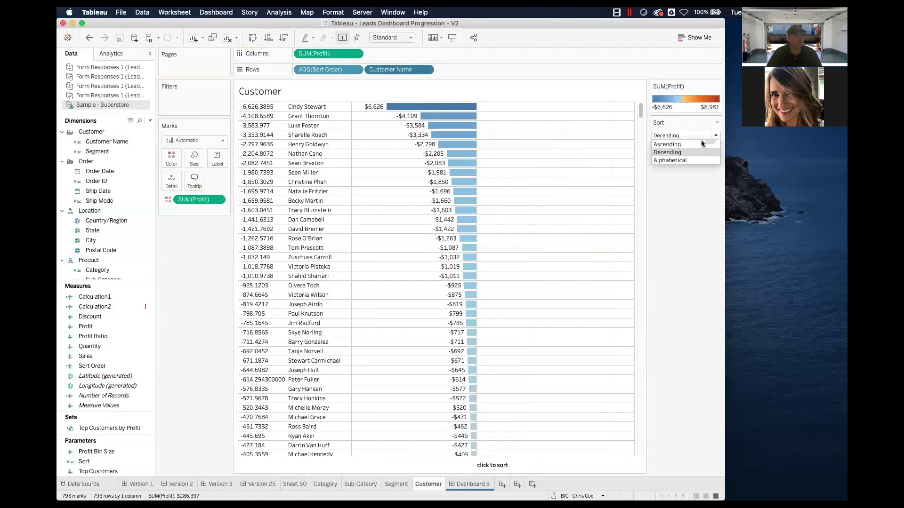
# Step: Sort the customers Alphabetically and inspect the 0 Sort Order header
pyautogui.click(688, 161)
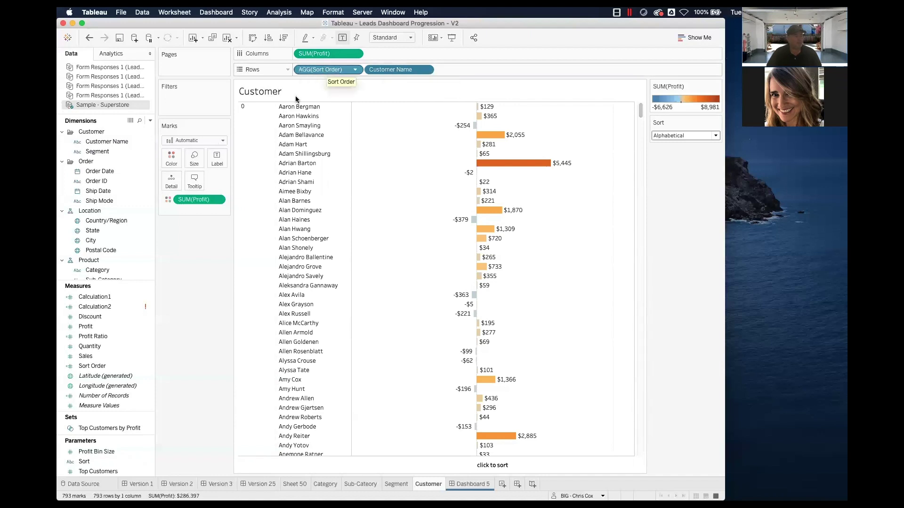
pyautogui.click(247, 134)
pyautogui.click(566, 125)
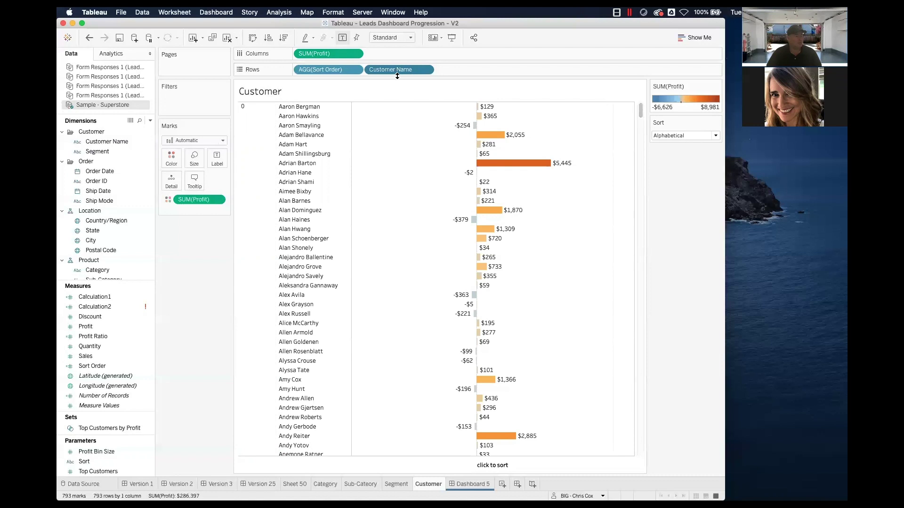
# Step: Switch the Sort parameter to Ascending, then Decending, checking the customer order each time
pyautogui.click(668, 135)
pyautogui.click(669, 144)
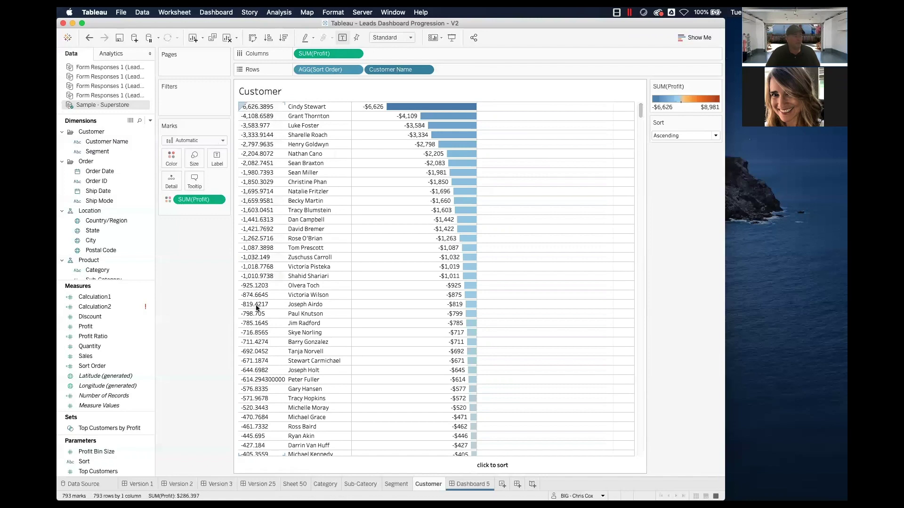
pyautogui.scroll(-15, 256, 360)
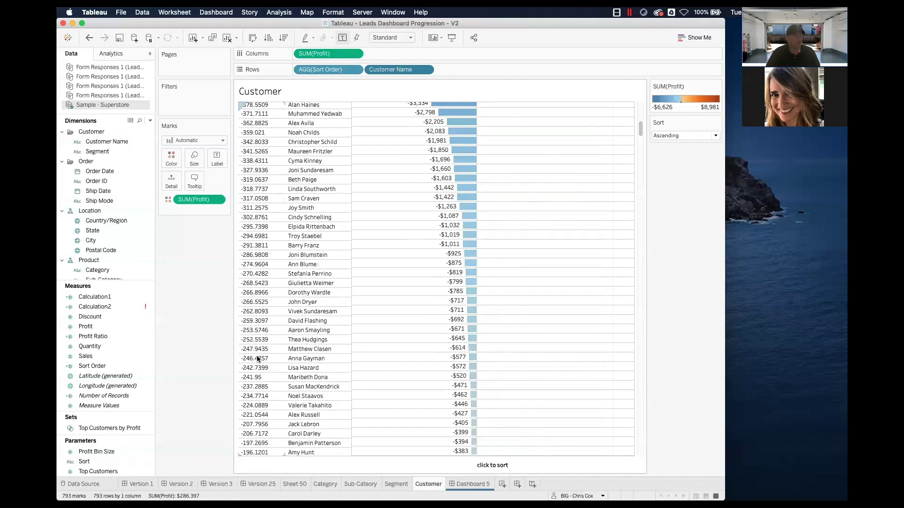
pyautogui.scroll(15, 257, 358)
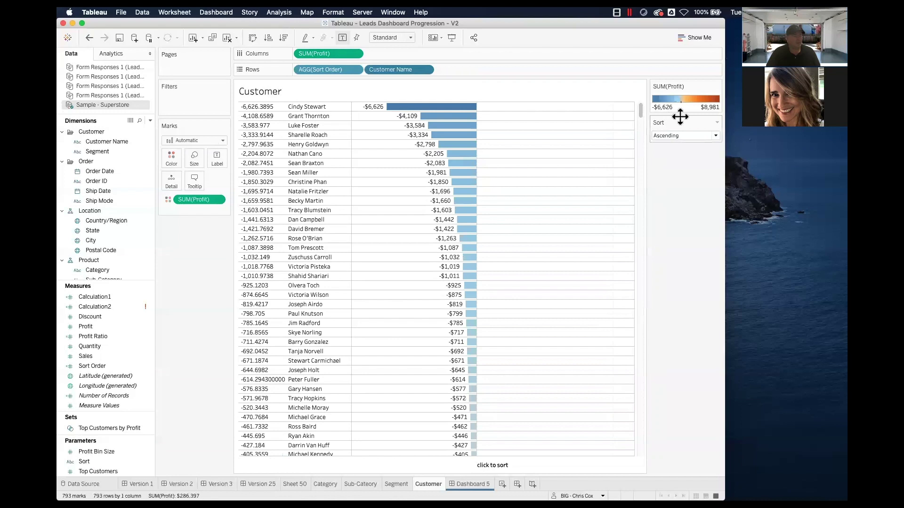
pyautogui.click(704, 136)
pyautogui.click(678, 152)
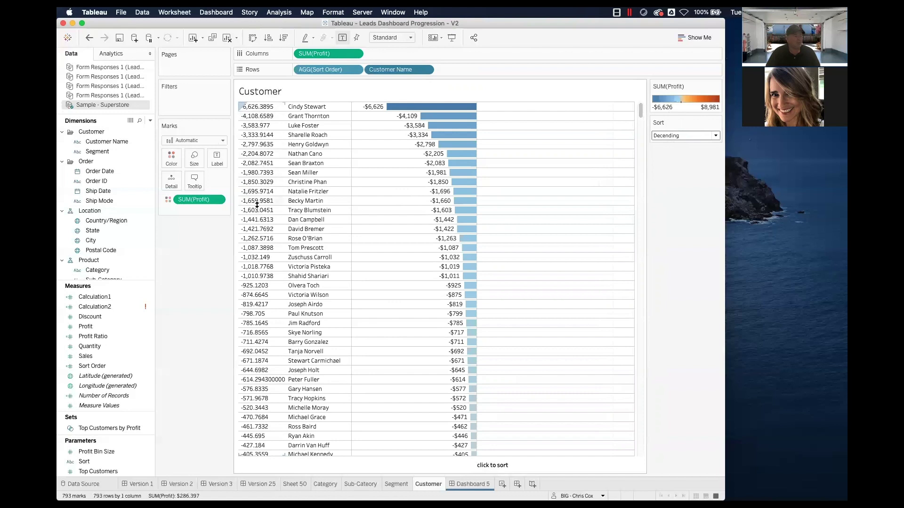
pyautogui.scroll(-1, 257, 206)
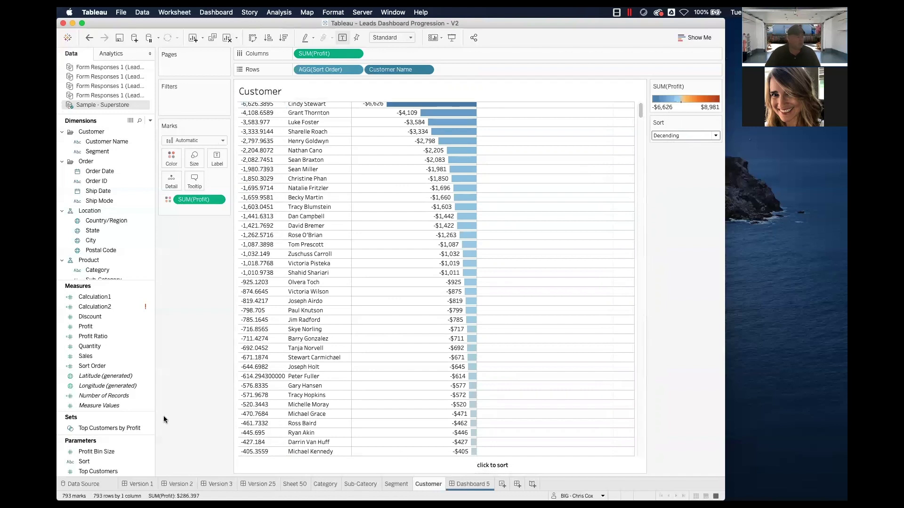
# Step: Search the Data pane fields for 'sort'
pyautogui.click(104, 396)
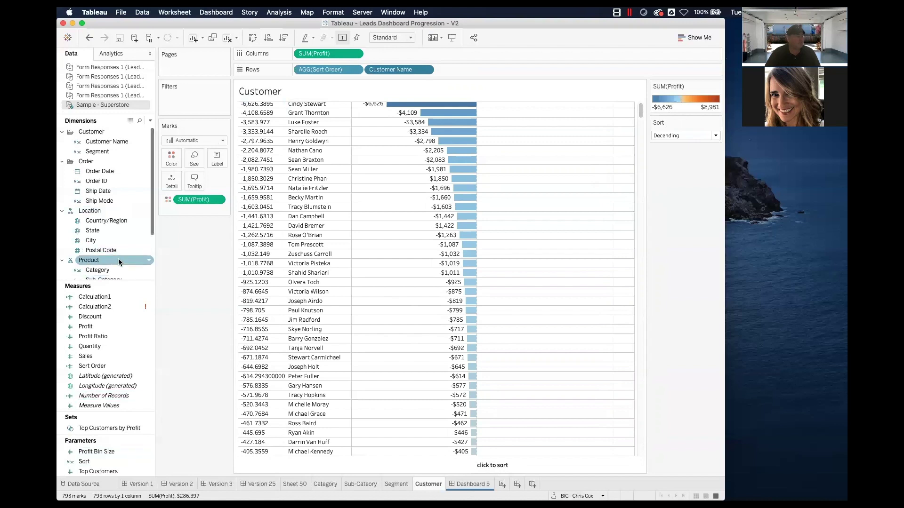
pyautogui.scroll(-3, 118, 258)
pyautogui.click(115, 251)
pyautogui.scroll(3, 115, 251)
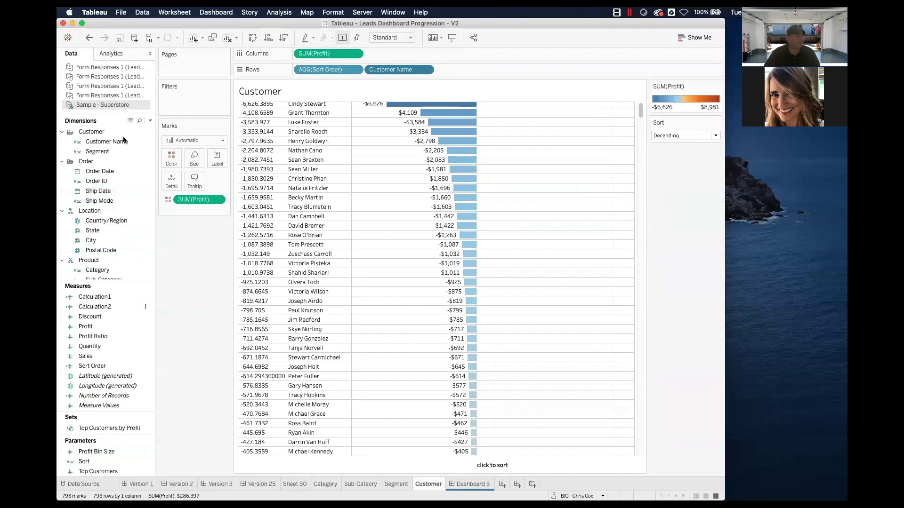
pyautogui.click(140, 121)
pyautogui.write('sort')
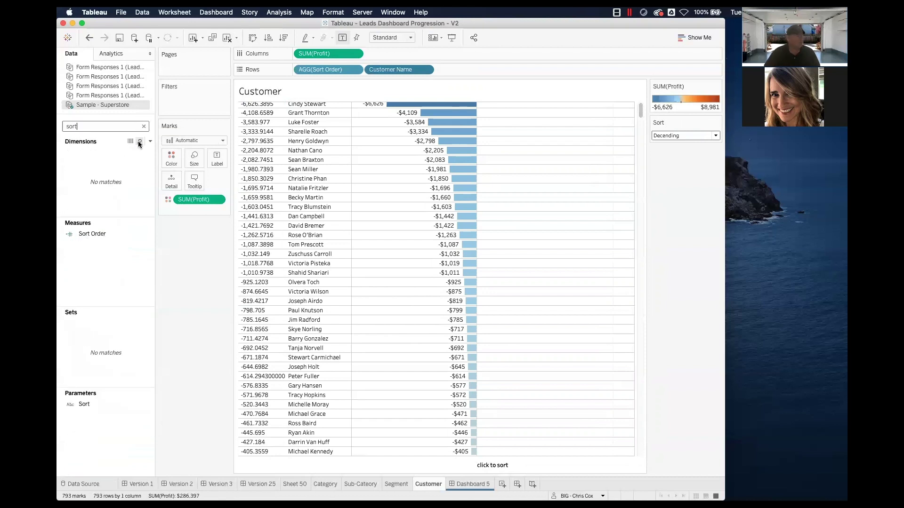
# Step: Edit the Sort Order calculation, appending '* -1' to the Decending elseif line
pyautogui.rightClick(144, 234)
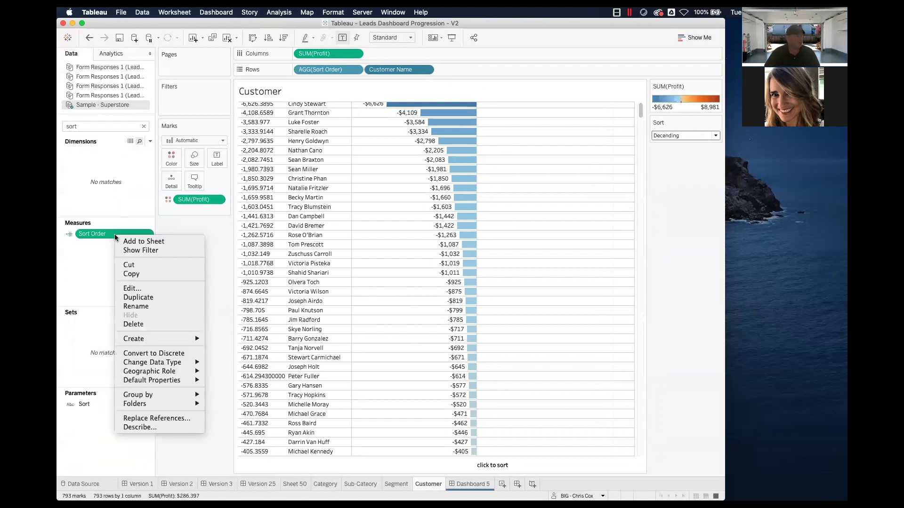
pyautogui.click(151, 287)
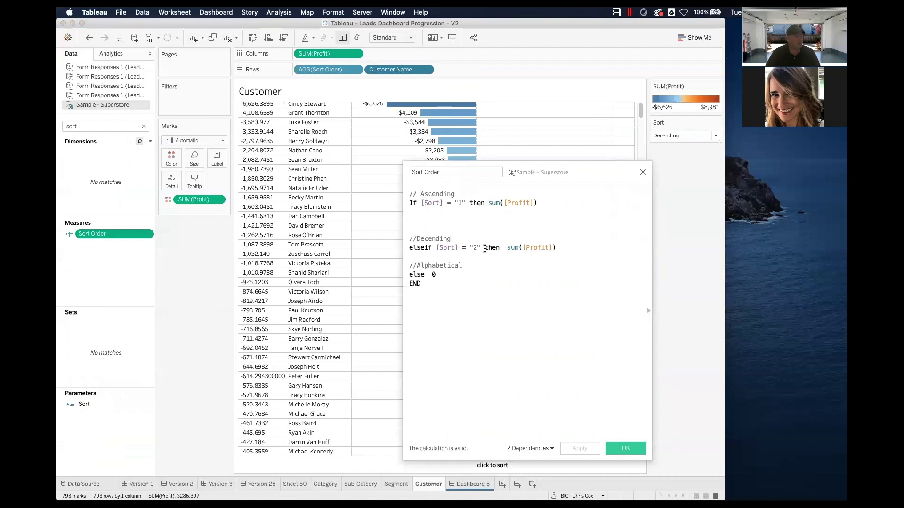
pyautogui.click(560, 245)
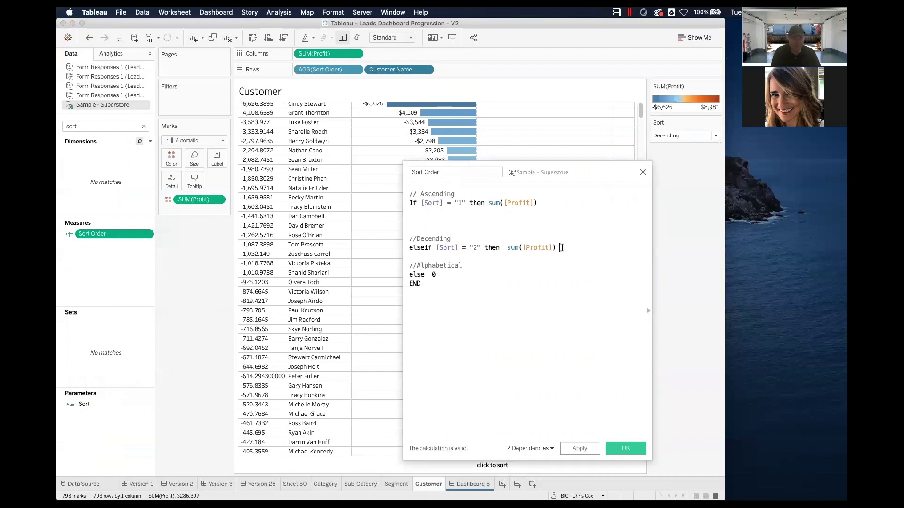
pyautogui.write('* -1')
# Step: Save the Sort Order calculation and switch the Sort parameter to Ascending
pyautogui.click(624, 448)
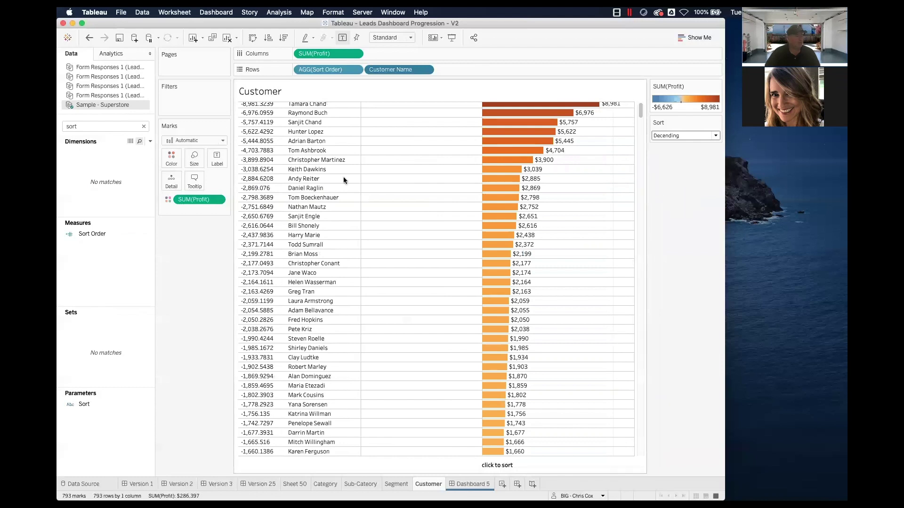
pyautogui.click(255, 107)
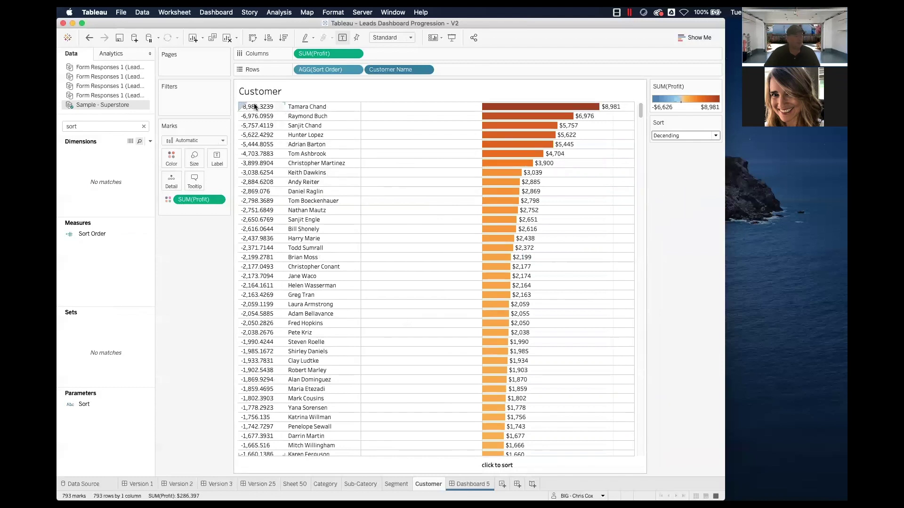
pyautogui.click(706, 135)
pyautogui.click(698, 142)
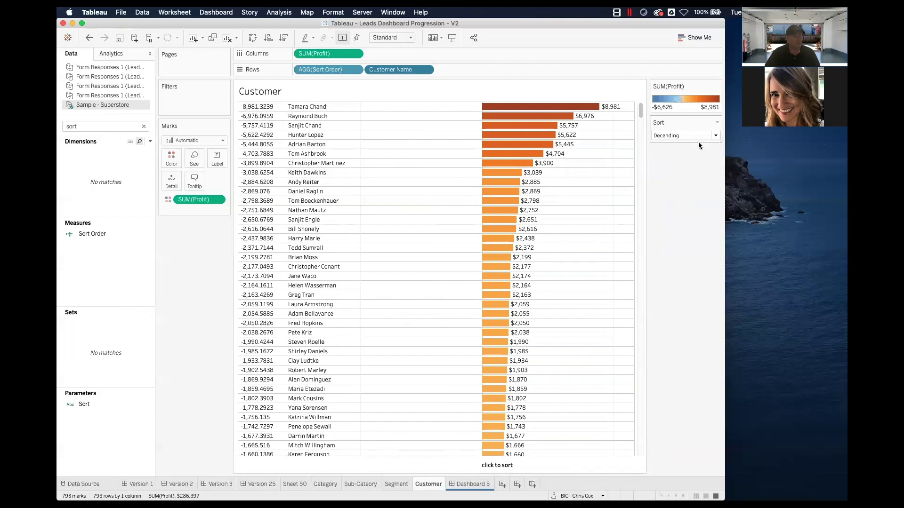
# Step: Cycle the Sort parameter through Decending and Alphabetical, ending on Ascending
pyautogui.click(699, 136)
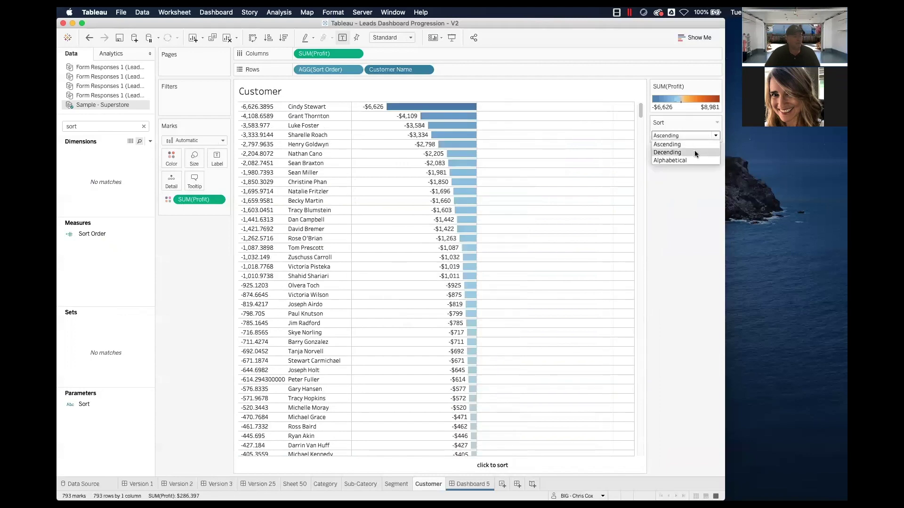
pyautogui.click(694, 150)
pyautogui.click(691, 135)
pyautogui.click(687, 157)
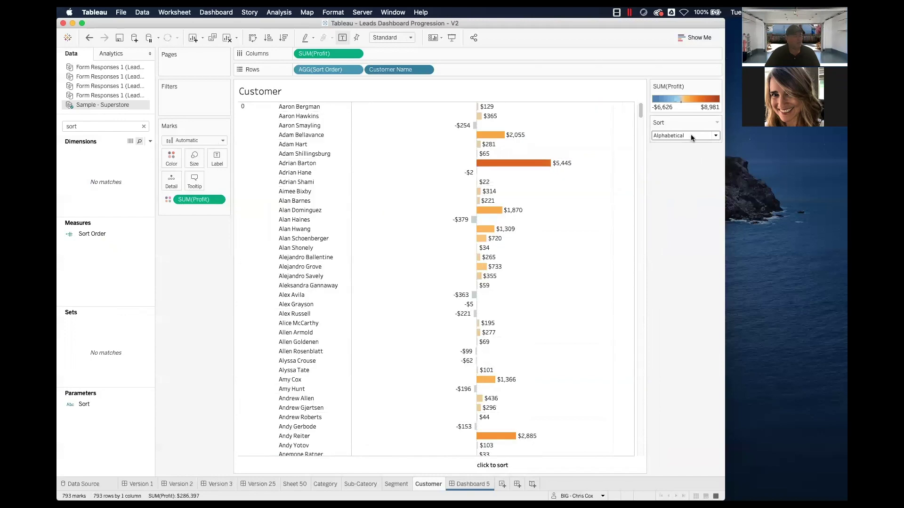
pyautogui.click(690, 134)
pyautogui.click(648, 150)
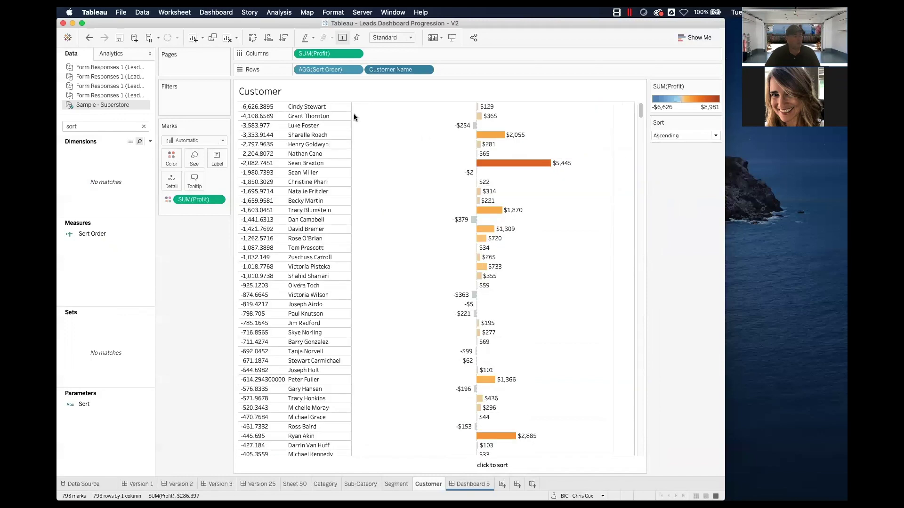
pyautogui.click(355, 70)
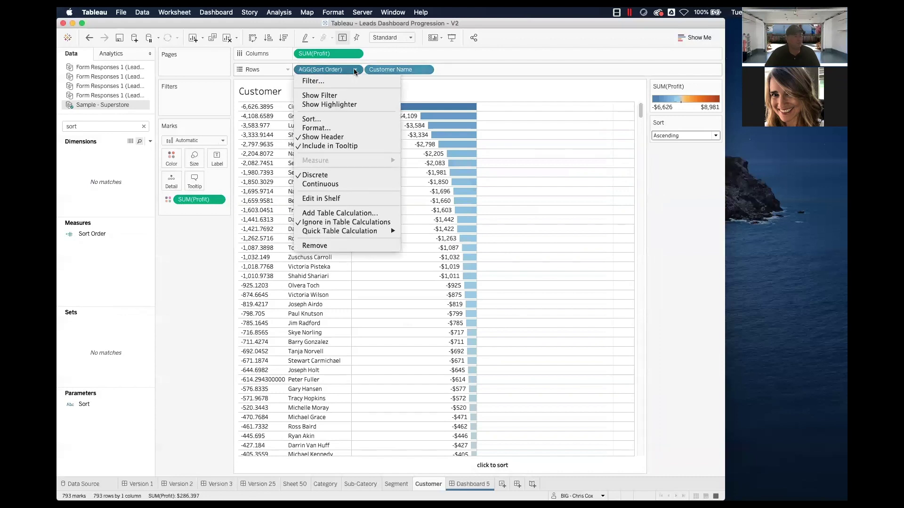
# Step: Hide the Sort Order value column on the Customer chart
pyautogui.click(340, 137)
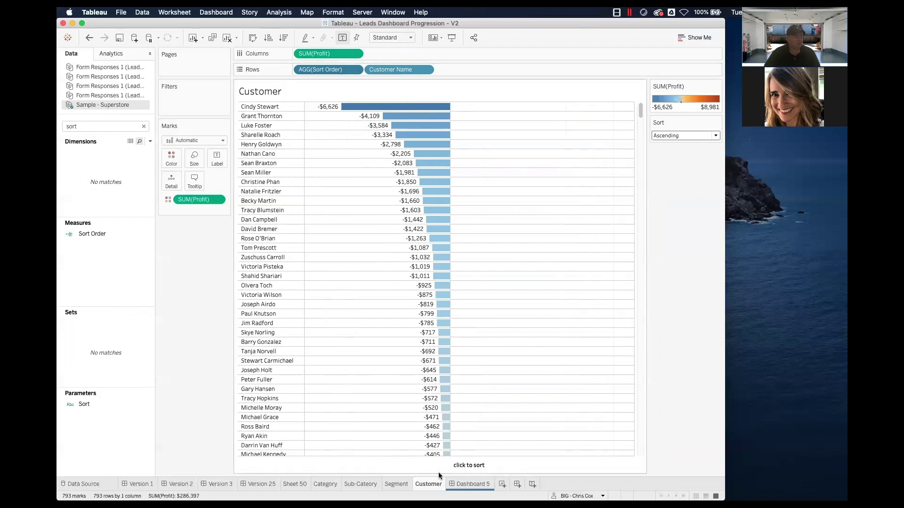
pyautogui.rightClick(350, 310)
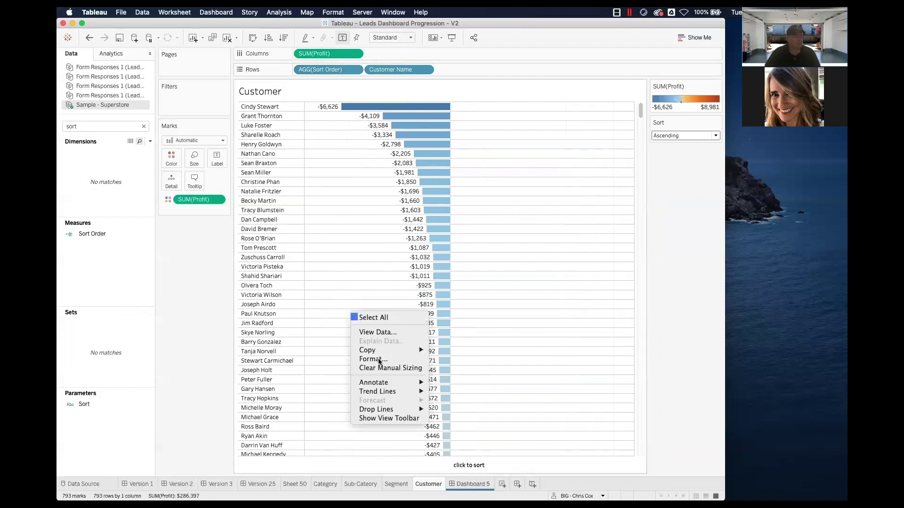
pyautogui.click(372, 359)
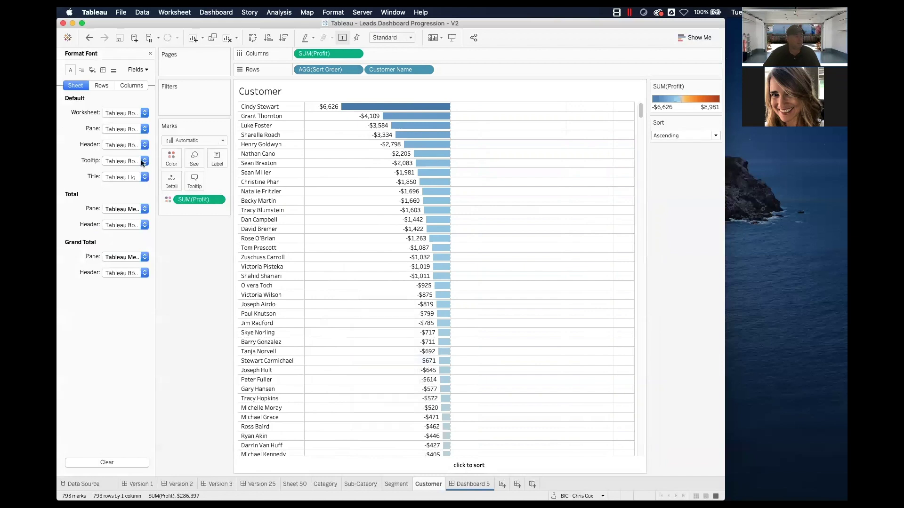
pyautogui.click(103, 69)
# Step: Set the Grand Total borders and row and column dividers to None
pyautogui.click(117, 225)
pyautogui.click(119, 237)
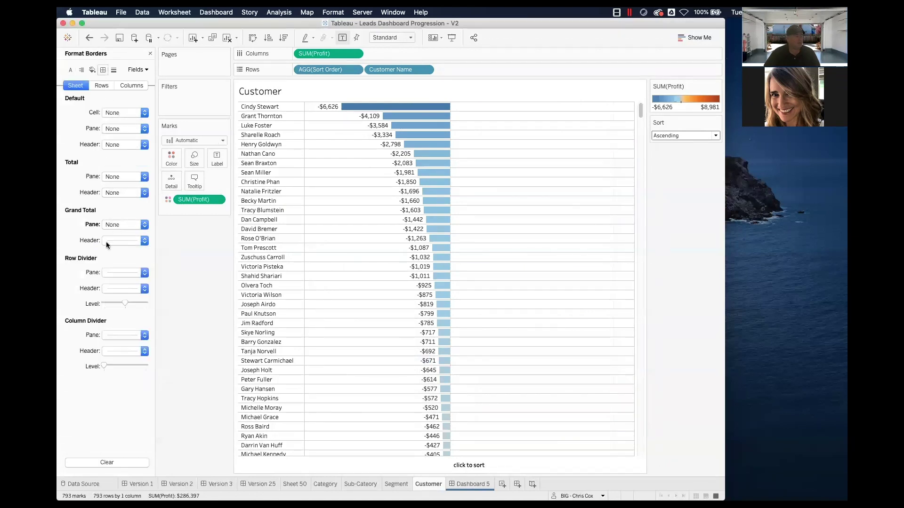
pyautogui.click(106, 241)
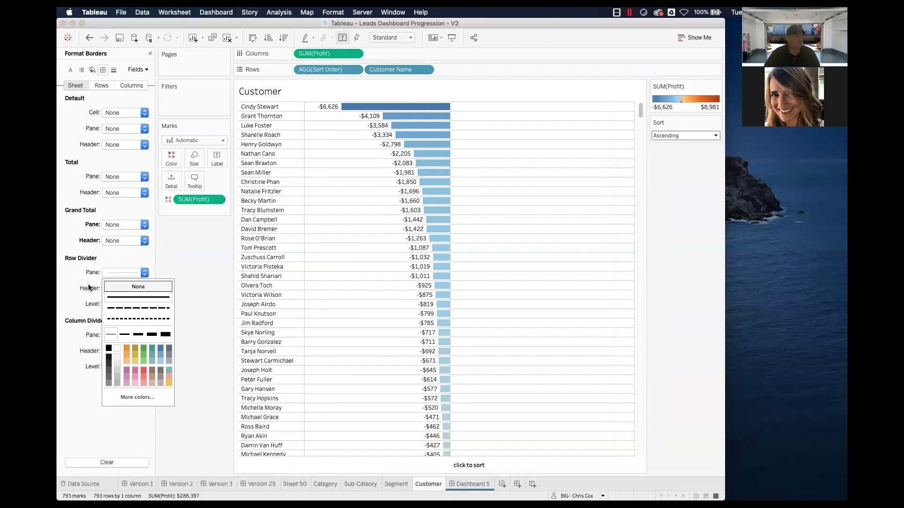
pyautogui.click(98, 308)
pyautogui.click(119, 335)
pyautogui.click(116, 350)
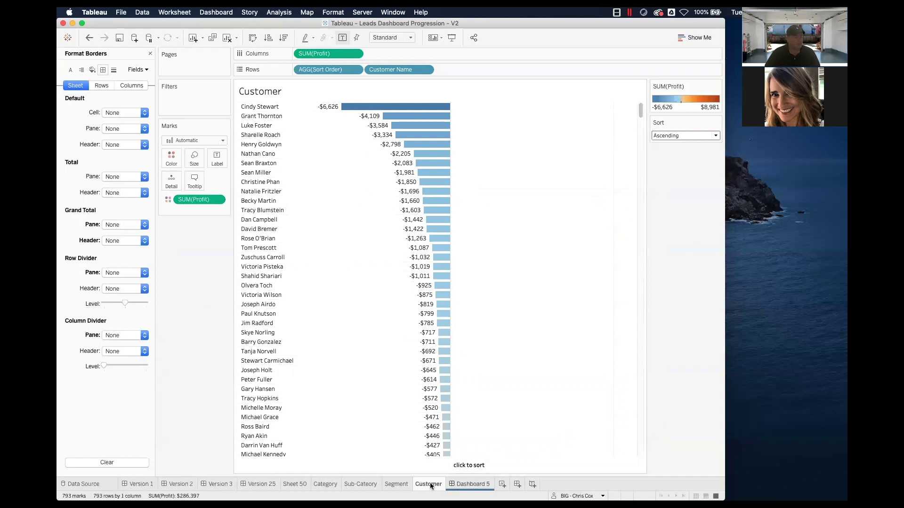
# Step: On the Segment sheet, add Sort Order to Rows as discrete, placed before Segment
pyautogui.click(399, 485)
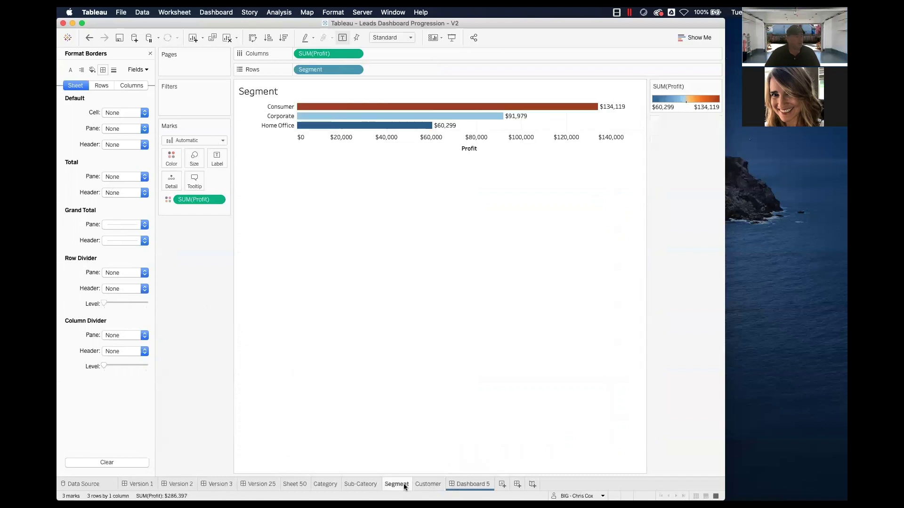
pyautogui.click(151, 53)
pyautogui.moveTo(113, 234); pyautogui.dragTo(363, 74)
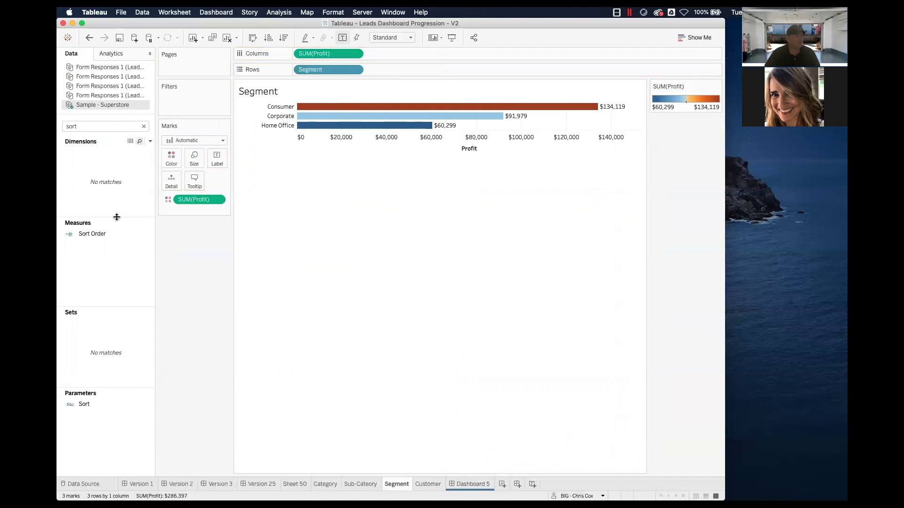
pyautogui.moveTo(106, 233); pyautogui.dragTo(419, 70)
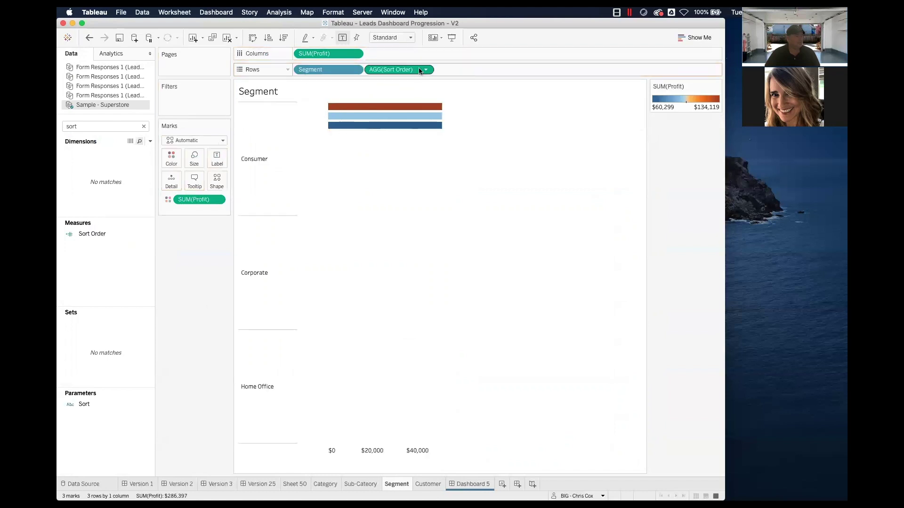
pyautogui.click(426, 69)
pyautogui.click(415, 158)
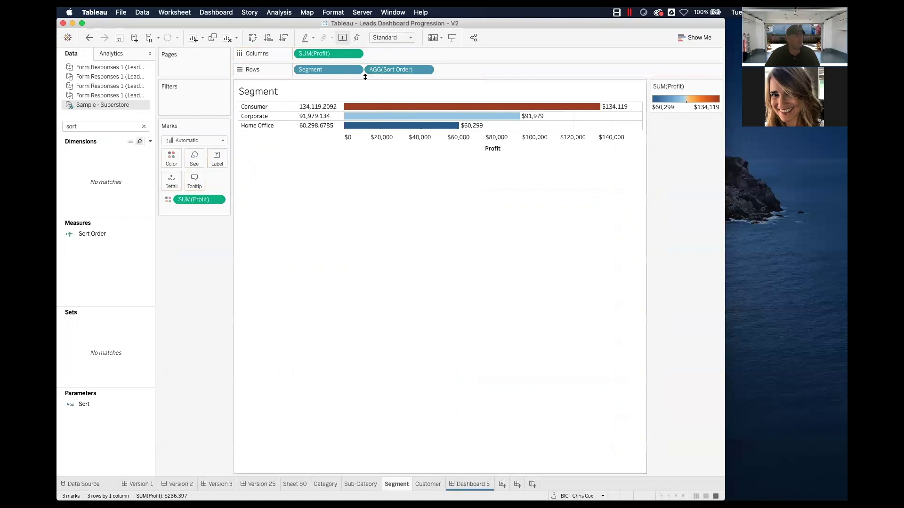
pyautogui.moveTo(394, 73); pyautogui.dragTo(303, 69)
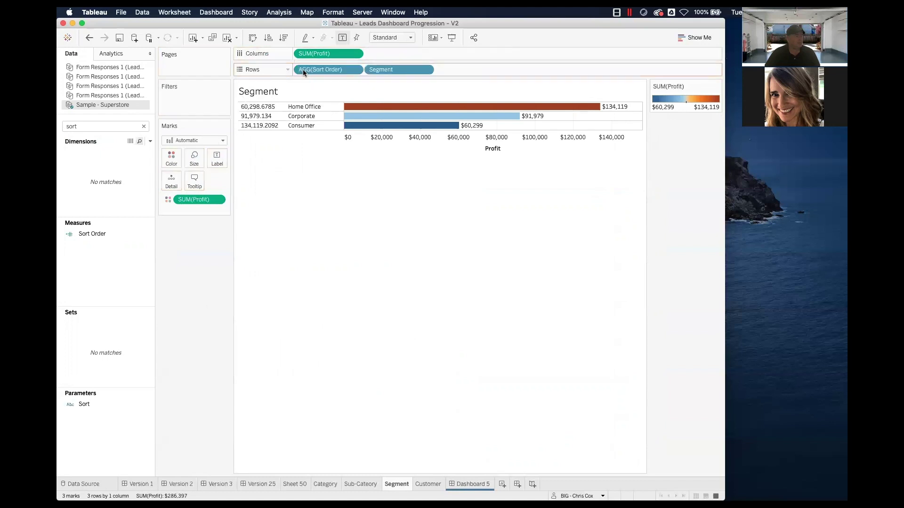
# Step: Show a Sort Order filter card and hide the Sort Order header
pyautogui.click(355, 69)
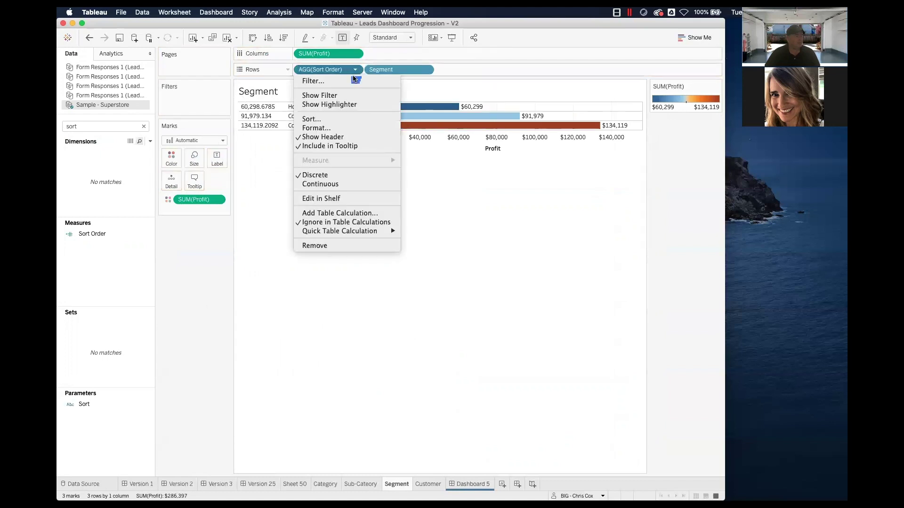
pyautogui.click(333, 97)
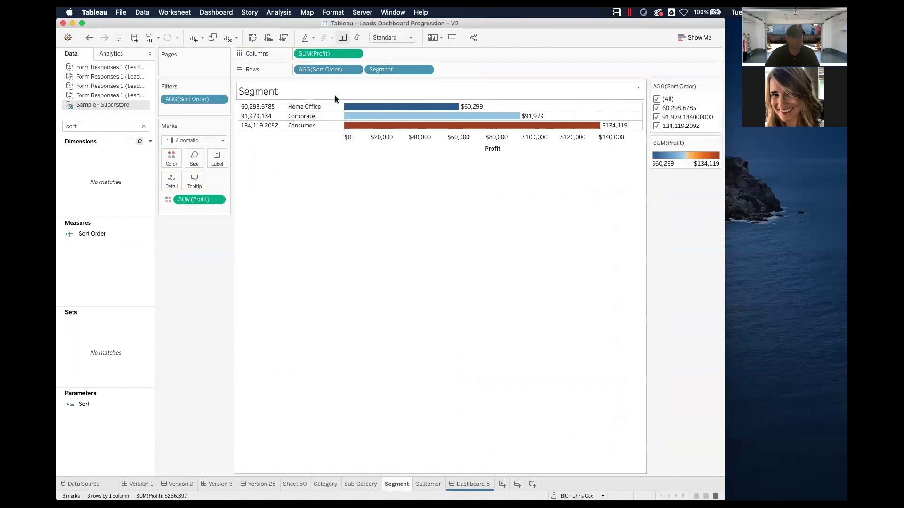
pyautogui.click(356, 69)
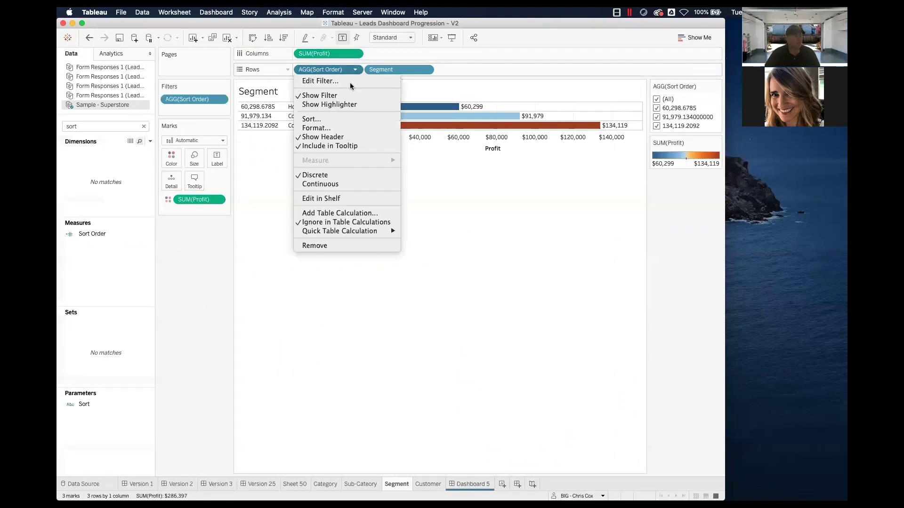
pyautogui.click(343, 129)
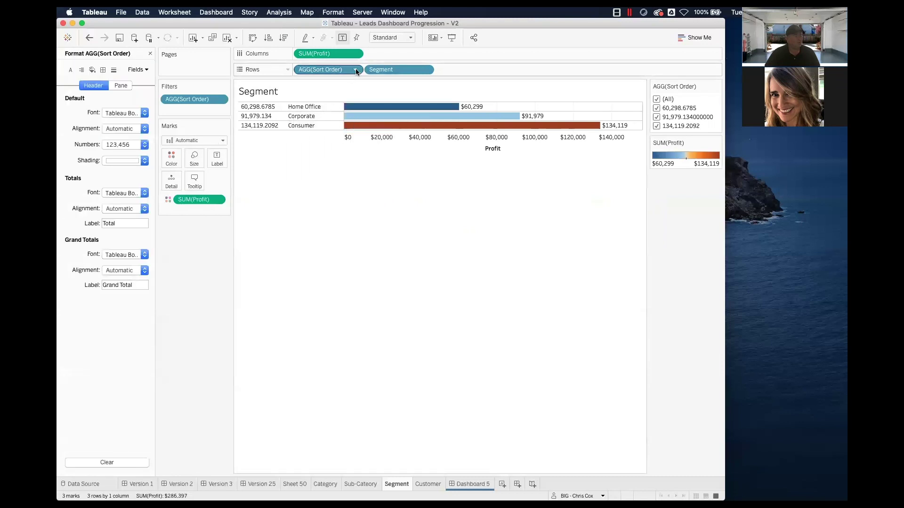
pyautogui.click(356, 70)
pyautogui.click(331, 136)
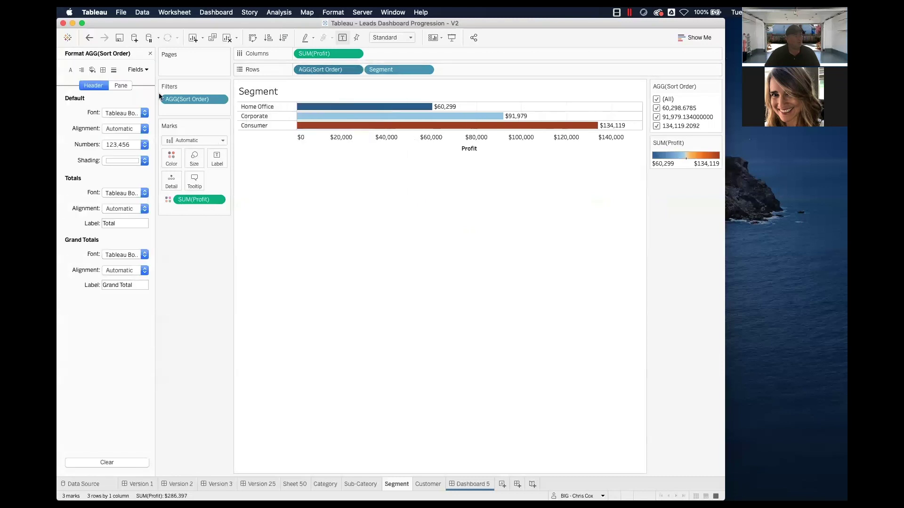
pyautogui.click(150, 53)
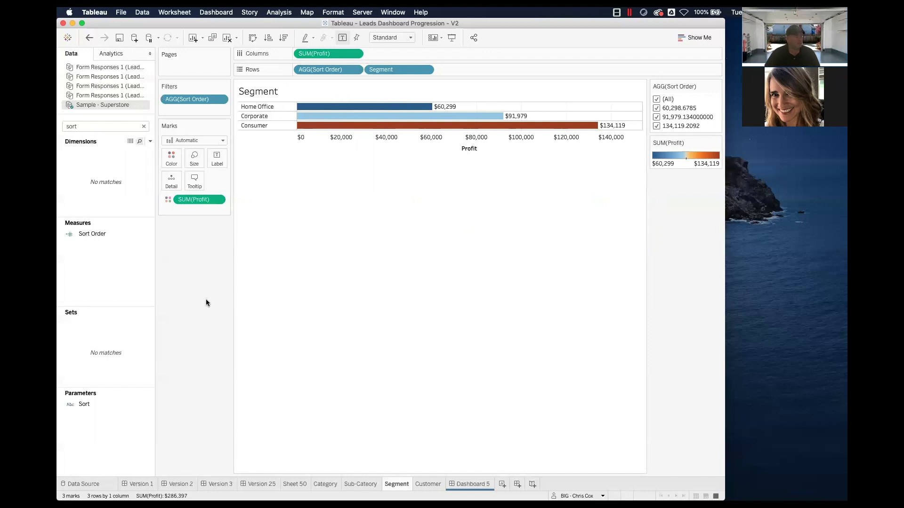
# Step: Paste the Customer sheet's formatting onto Segment, then add Sort Order to Sub-Category's rows
pyautogui.rightClick(422, 484)
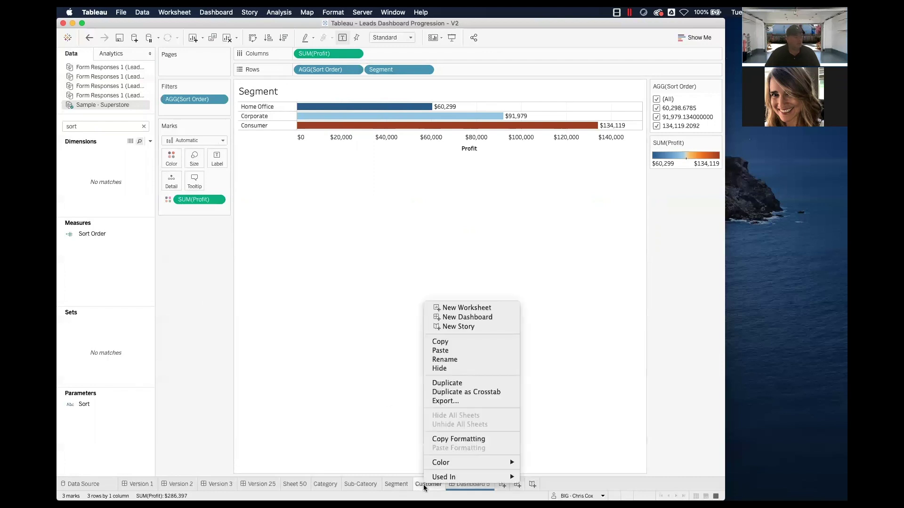
pyautogui.click(454, 439)
pyautogui.rightClick(381, 150)
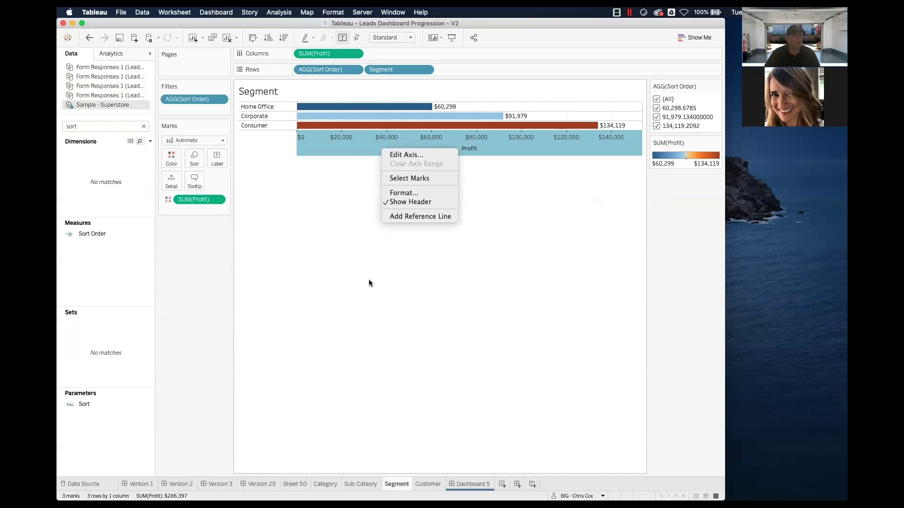
pyautogui.click(398, 344)
pyautogui.rightClick(396, 485)
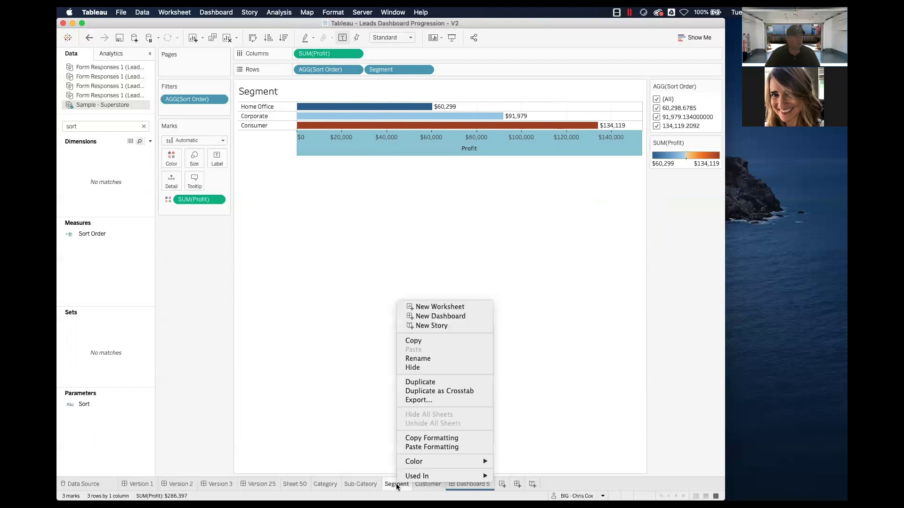
pyautogui.click(418, 448)
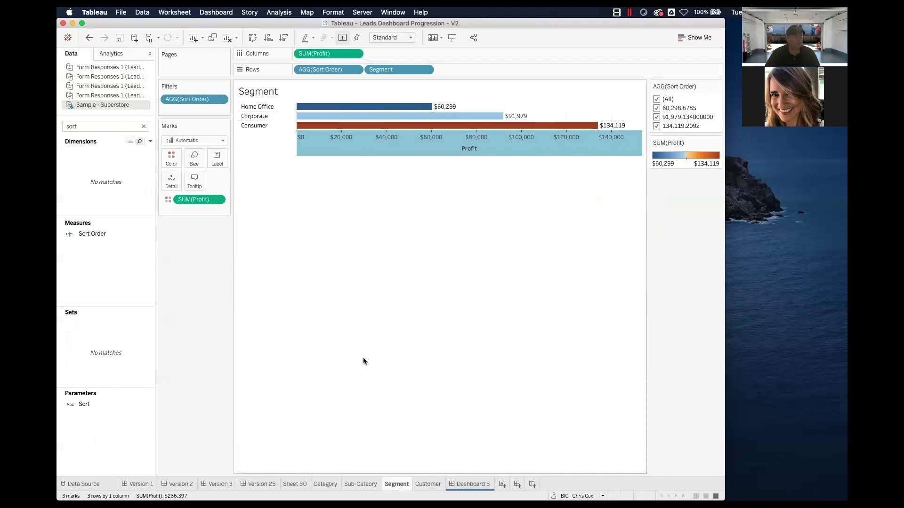
pyautogui.click(366, 483)
pyautogui.moveTo(93, 233); pyautogui.dragTo(384, 70)
# Step: Make Sort Order discrete, put it before Sub-Category, and clear the Sub-Category sort
pyautogui.click(426, 70)
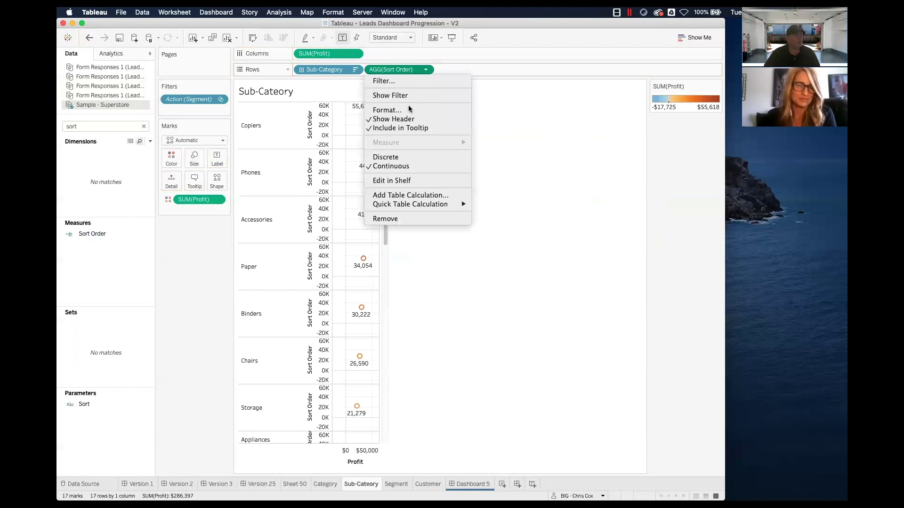
pyautogui.click(386, 156)
pyautogui.moveTo(370, 69); pyautogui.dragTo(484, 69)
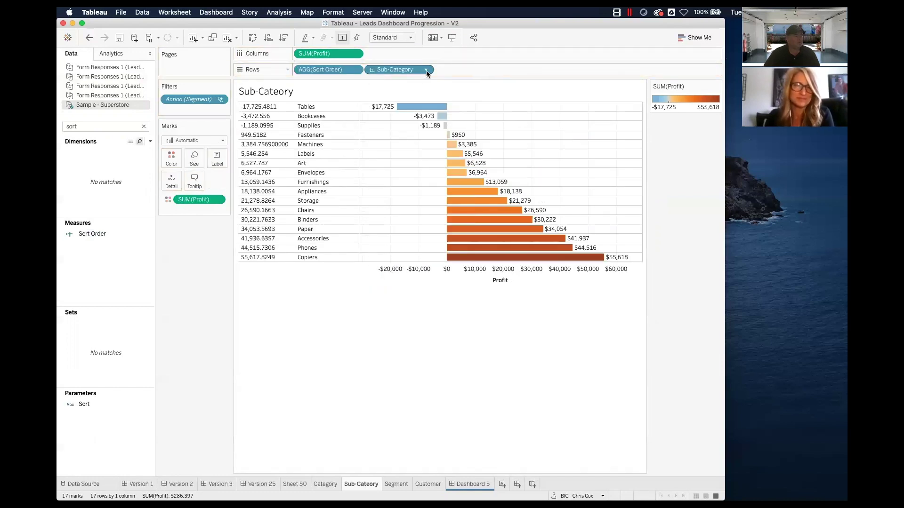
pyautogui.click(425, 70)
pyautogui.click(386, 127)
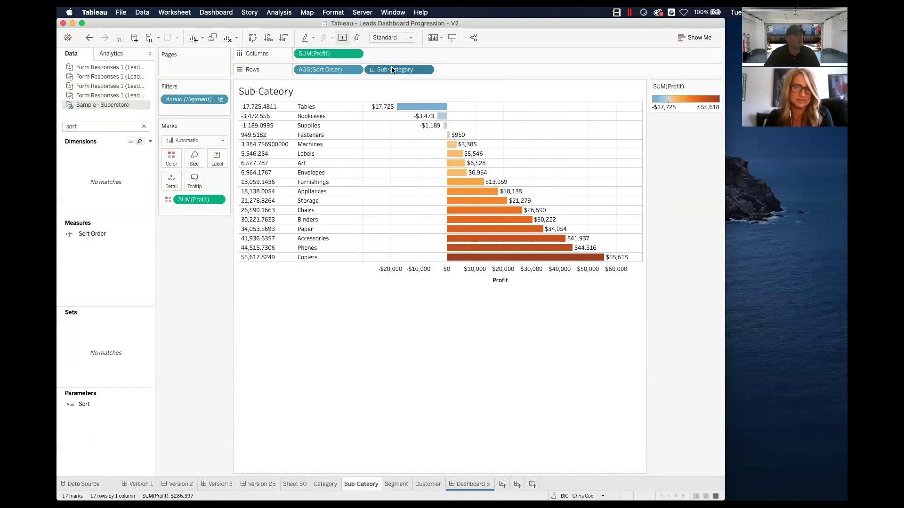
# Step: Hide the Sort Order header on the Sub-Category chart
pyautogui.click(354, 70)
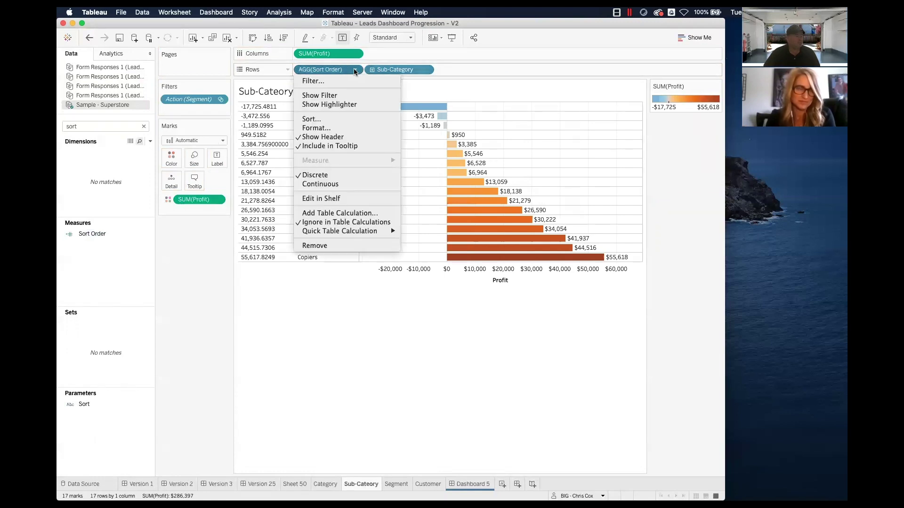
pyautogui.click(346, 137)
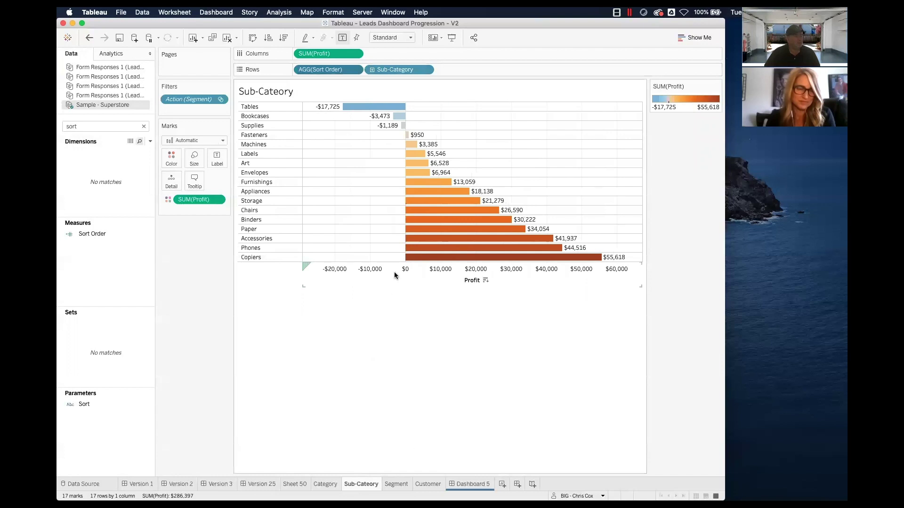
pyautogui.rightClick(394, 273)
pyautogui.click(413, 364)
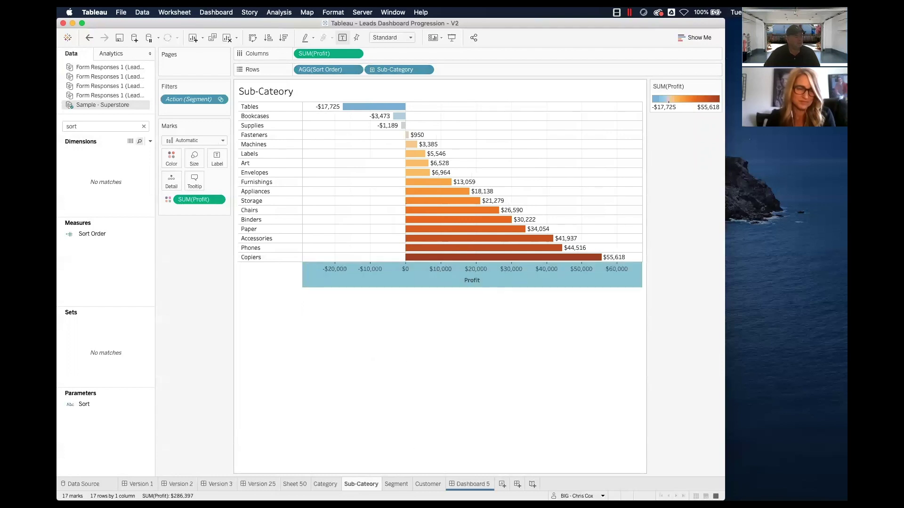
pyautogui.rightClick(421, 488)
pyautogui.click(411, 451)
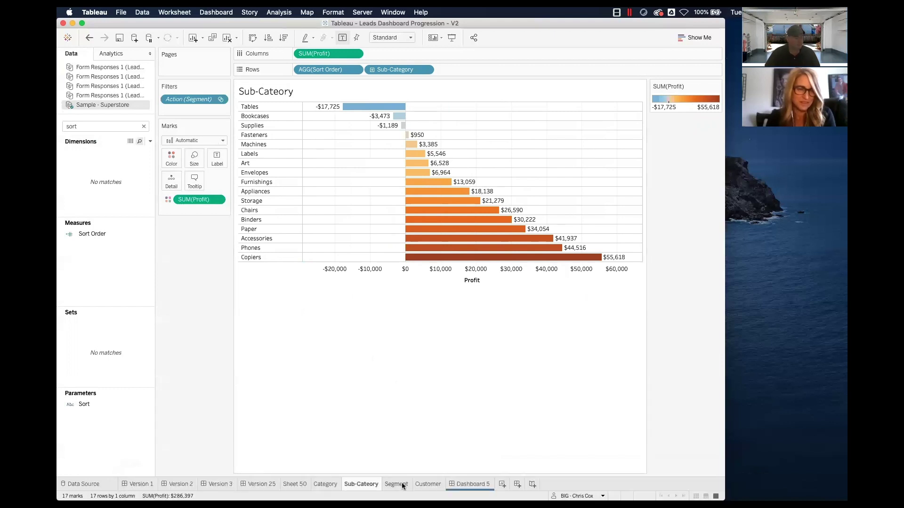
# Step: Copy the Segment sheet's formatting and paste it onto the Category sheet
pyautogui.rightClick(402, 482)
pyautogui.click(437, 437)
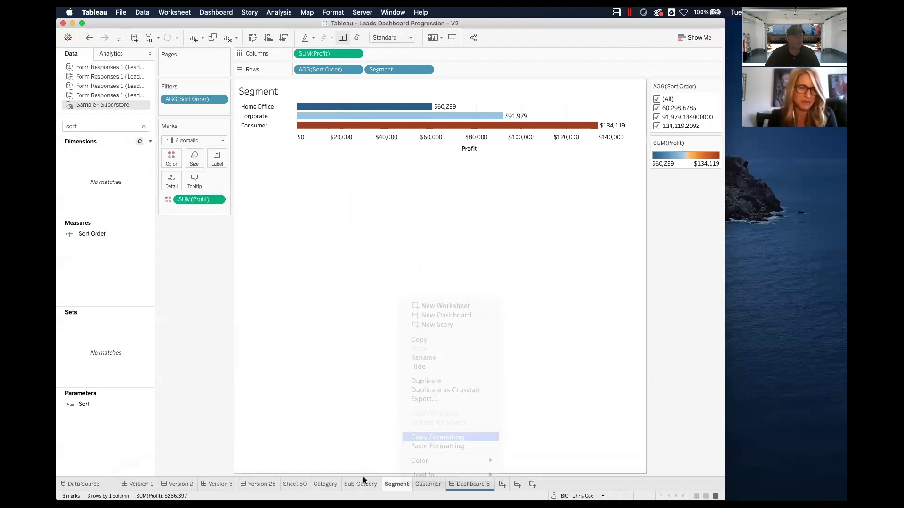
pyautogui.click(361, 484)
pyautogui.rightClick(387, 276)
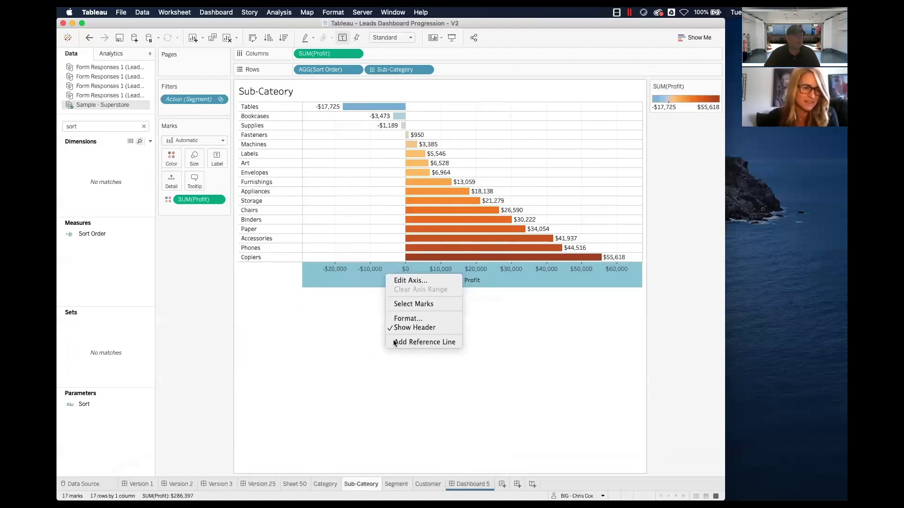
pyautogui.rightClick(332, 484)
pyautogui.click(363, 443)
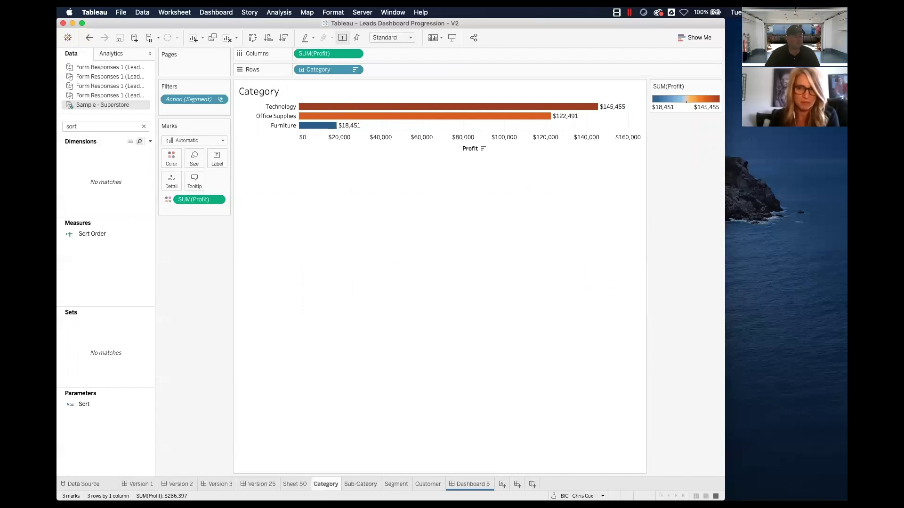
pyautogui.click(361, 484)
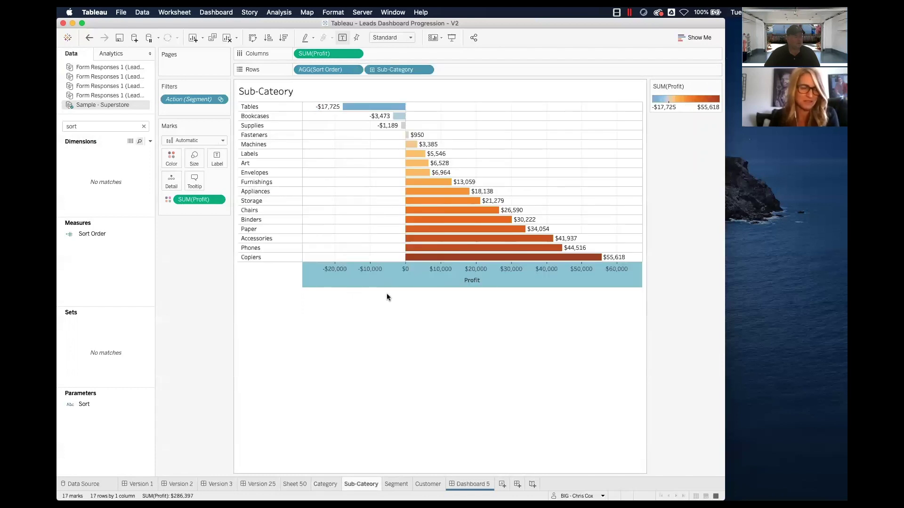
pyautogui.rightClick(383, 278)
pyautogui.click(371, 440)
# Step: Copy the Segment formatting again and paste it onto the Sub-Category sheet
pyautogui.rightClick(393, 482)
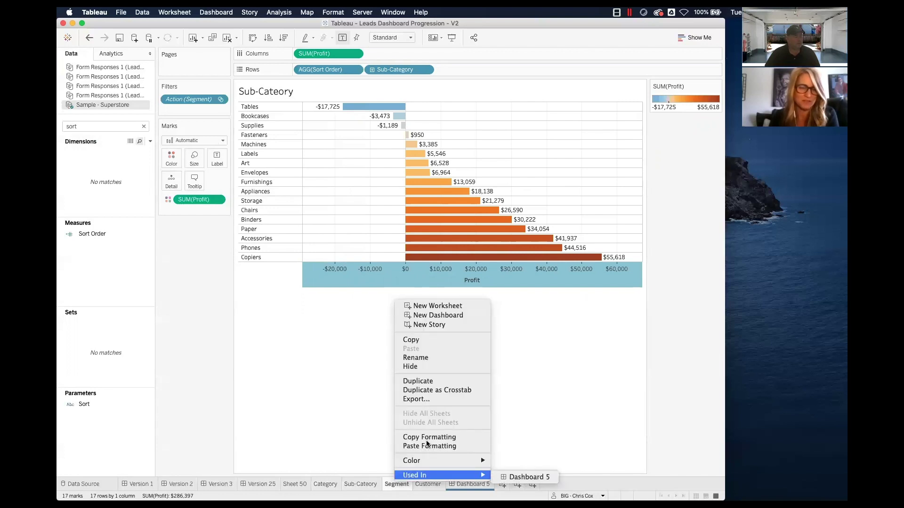
pyautogui.click(426, 437)
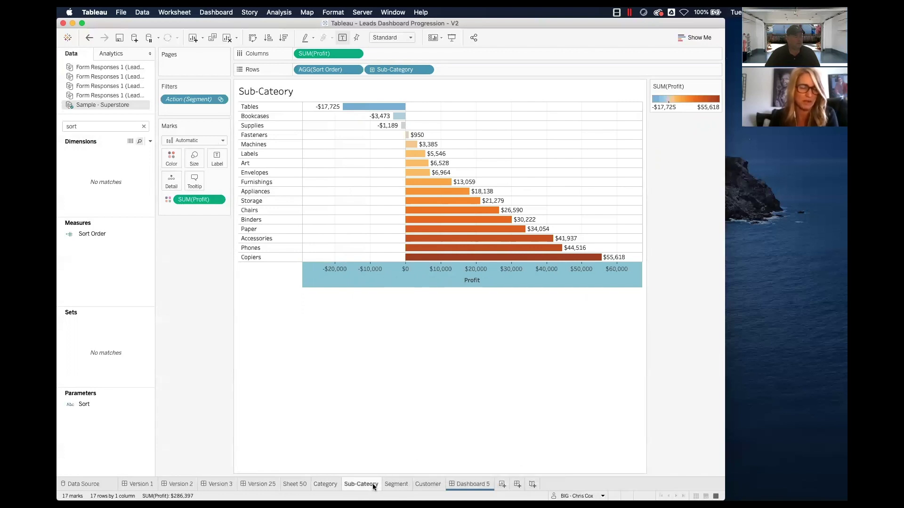
pyautogui.click(394, 482)
pyautogui.rightClick(400, 482)
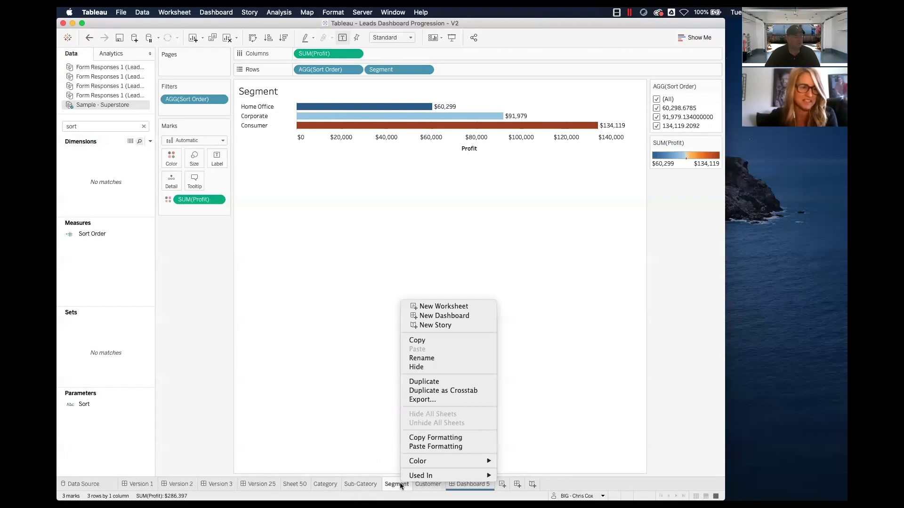
pyautogui.click(437, 438)
pyautogui.click(360, 484)
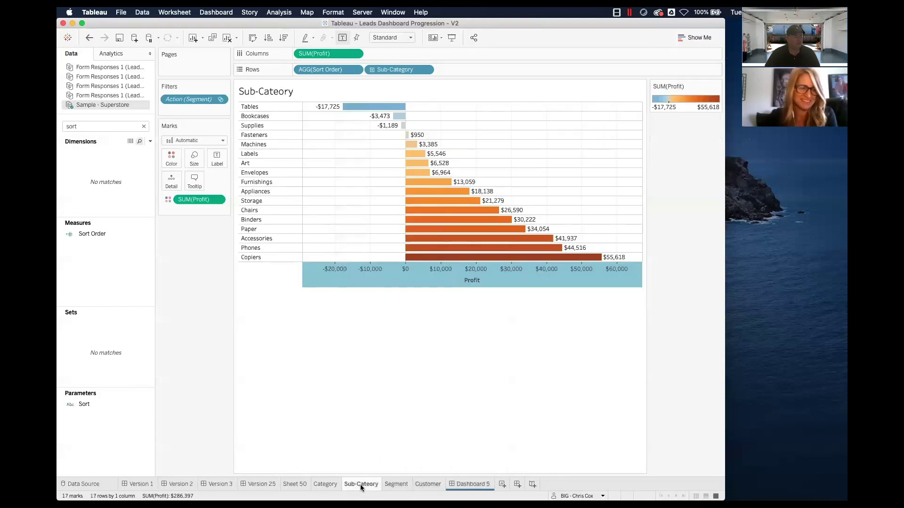
pyautogui.rightClick(360, 485)
pyautogui.click(391, 449)
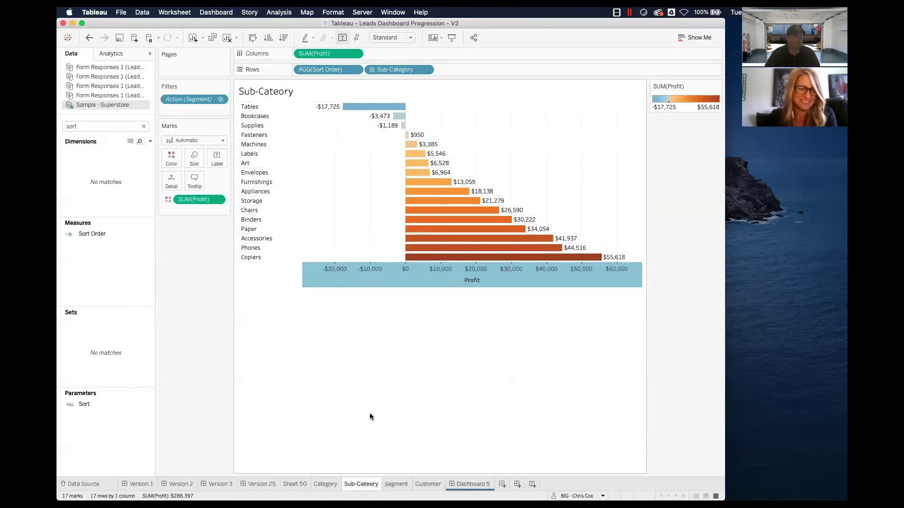
pyautogui.click(335, 483)
pyautogui.click(350, 485)
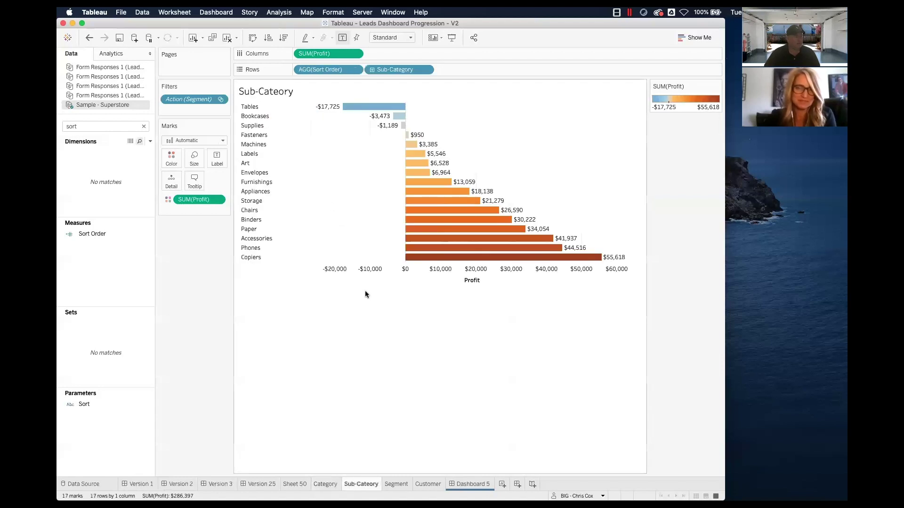
# Step: Set the Sub-Category chart's column grid lines to None
pyautogui.rightClick(354, 188)
pyautogui.click(377, 236)
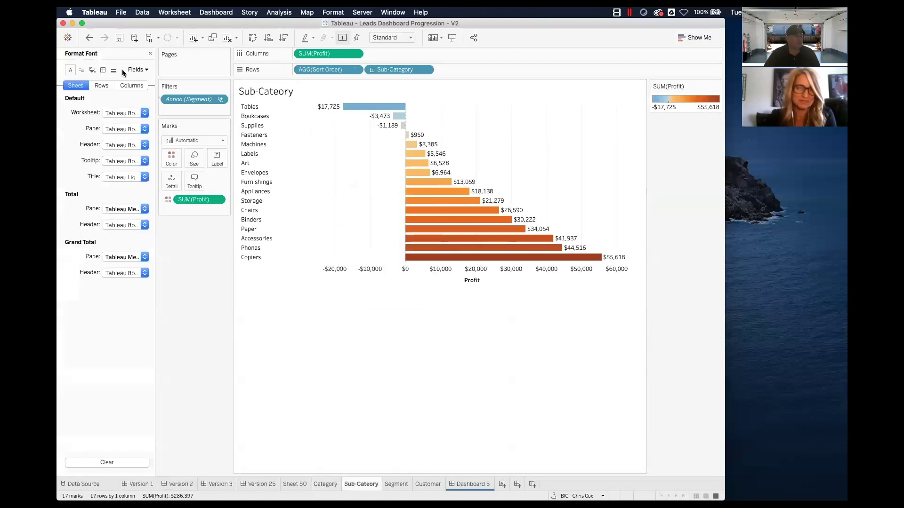
pyautogui.click(114, 70)
pyautogui.click(106, 86)
pyautogui.click(131, 87)
pyautogui.click(127, 113)
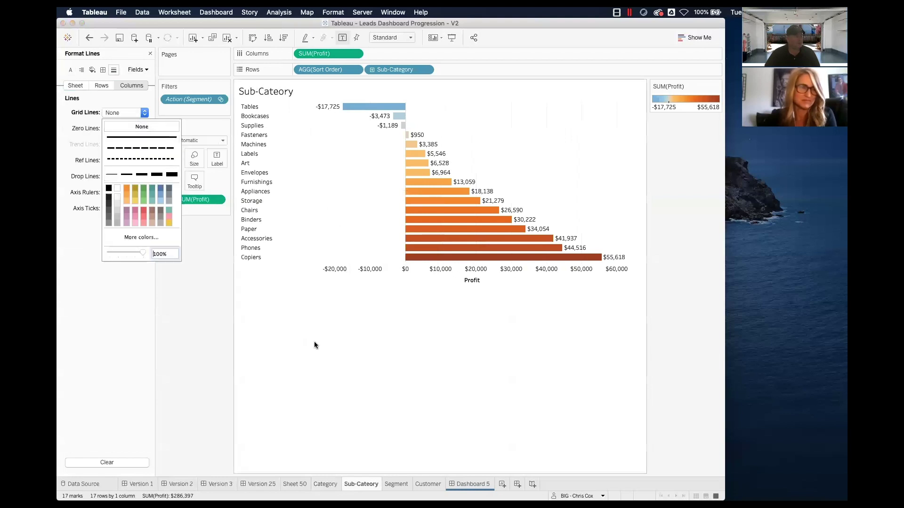
pyautogui.click(365, 485)
# Step: Copy the Sub-Category formatting and paste it onto the Category sheet
pyautogui.click(397, 485)
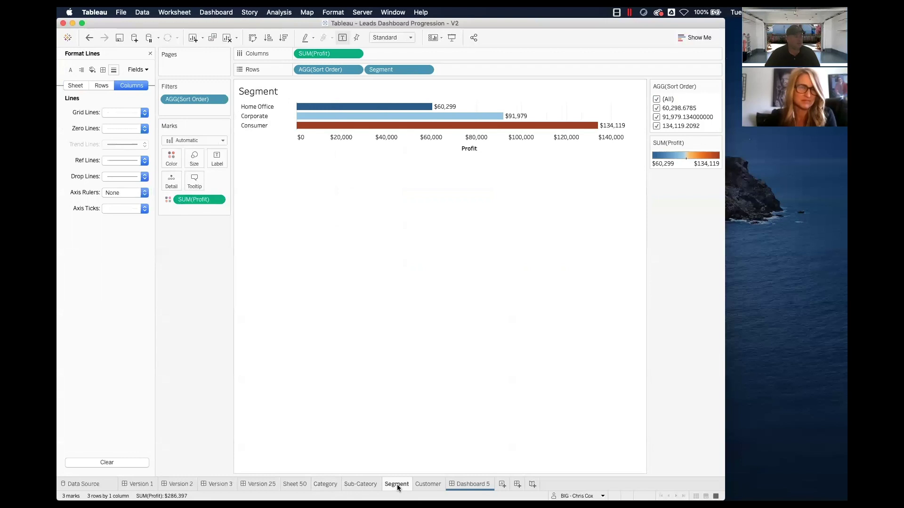
pyautogui.click(367, 484)
pyautogui.rightClick(366, 482)
pyautogui.press('Up')
pyautogui.press('Up')
pyautogui.press('Up')
pyautogui.press('Up')
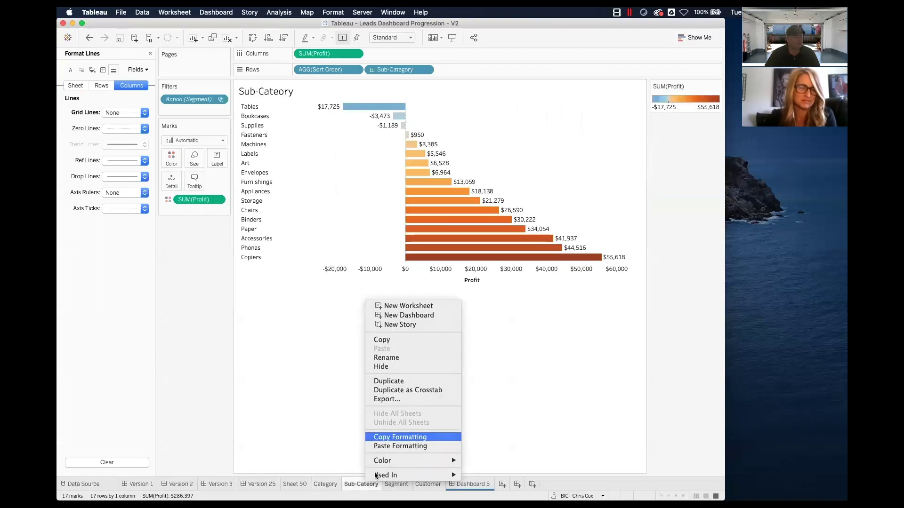
pyautogui.press('Return')
pyautogui.click(327, 482)
pyautogui.rightClick(328, 482)
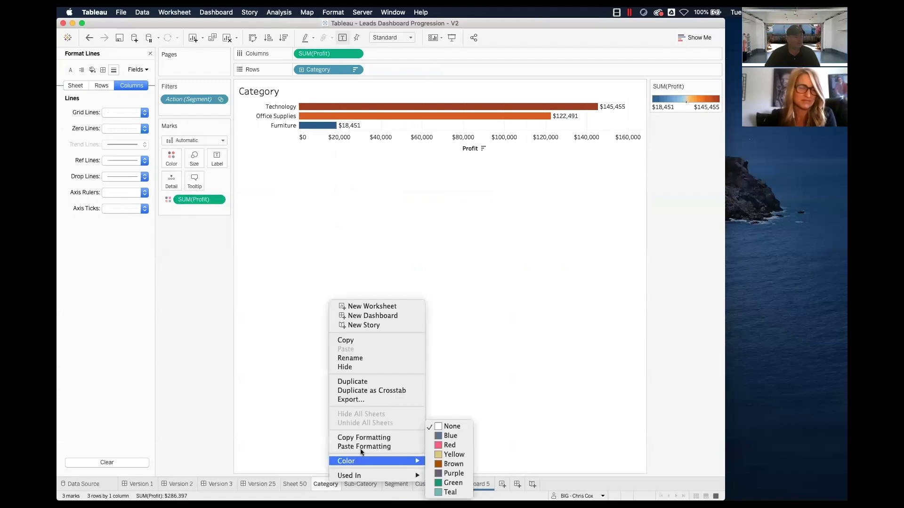
pyautogui.click(360, 448)
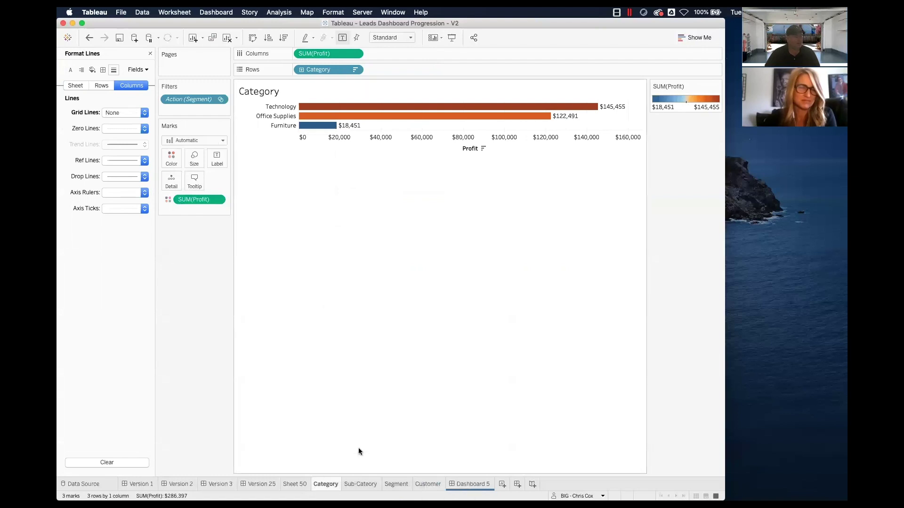
# Step: Paste the copied formatting onto the Sub-Category, Segment and Customer sheets
pyautogui.click(361, 484)
pyautogui.rightClick(363, 482)
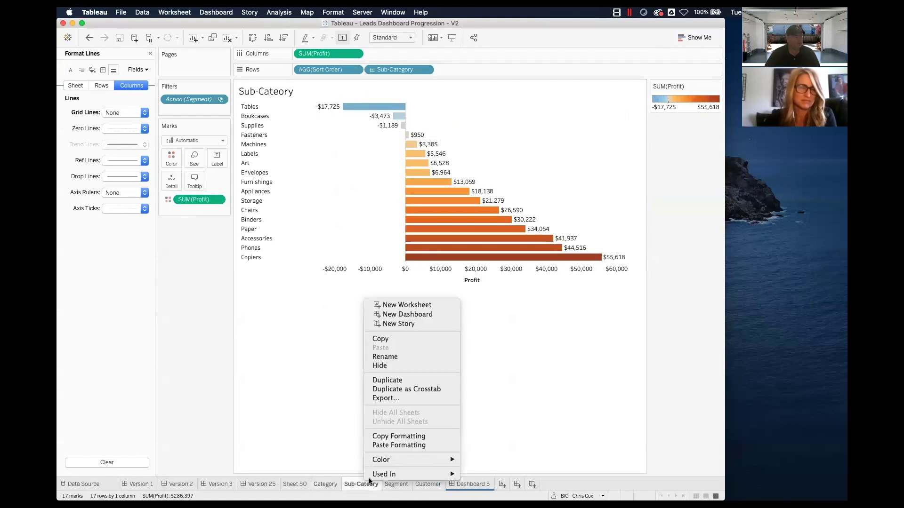
pyautogui.click(388, 445)
pyautogui.click(397, 484)
pyautogui.rightClick(397, 484)
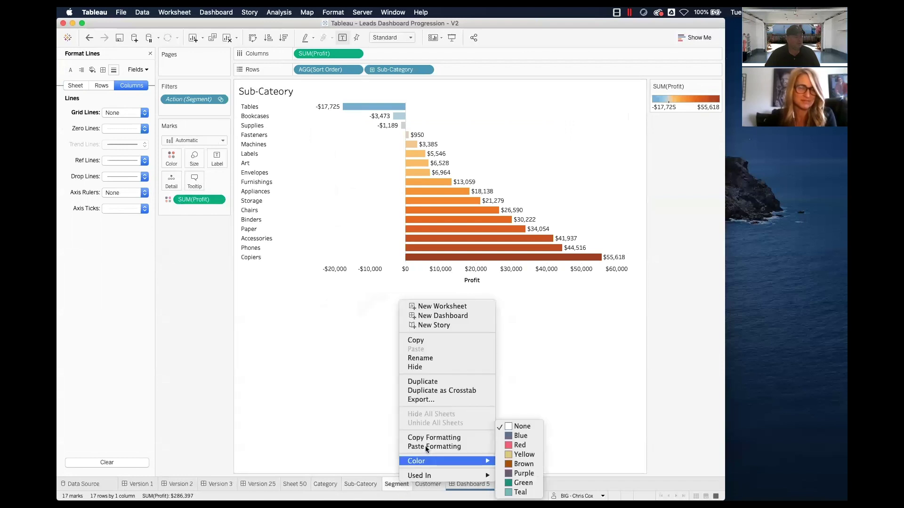
pyautogui.click(425, 445)
pyautogui.click(426, 482)
pyautogui.rightClick(425, 483)
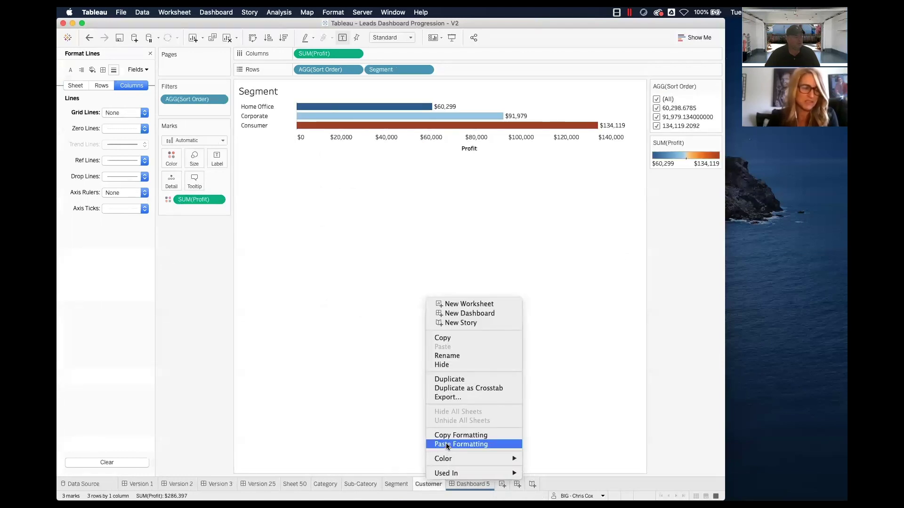
pyautogui.click(447, 445)
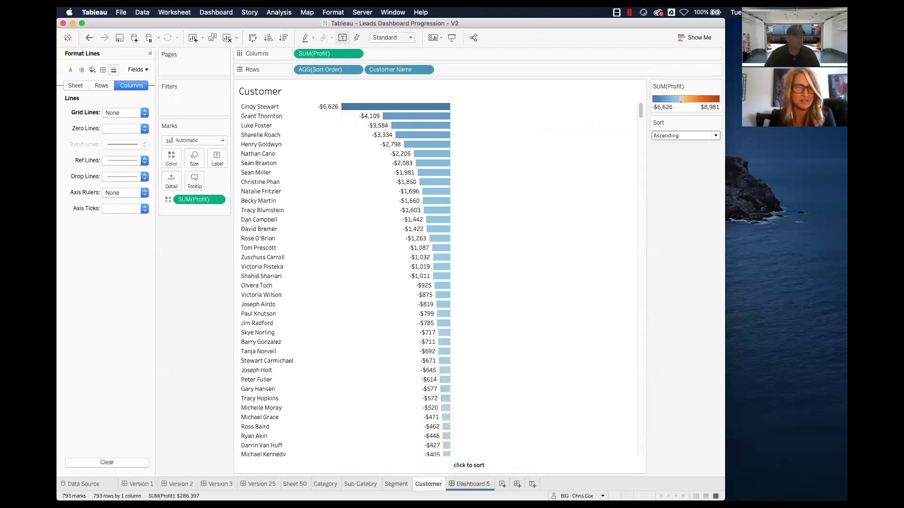
pyautogui.click(326, 484)
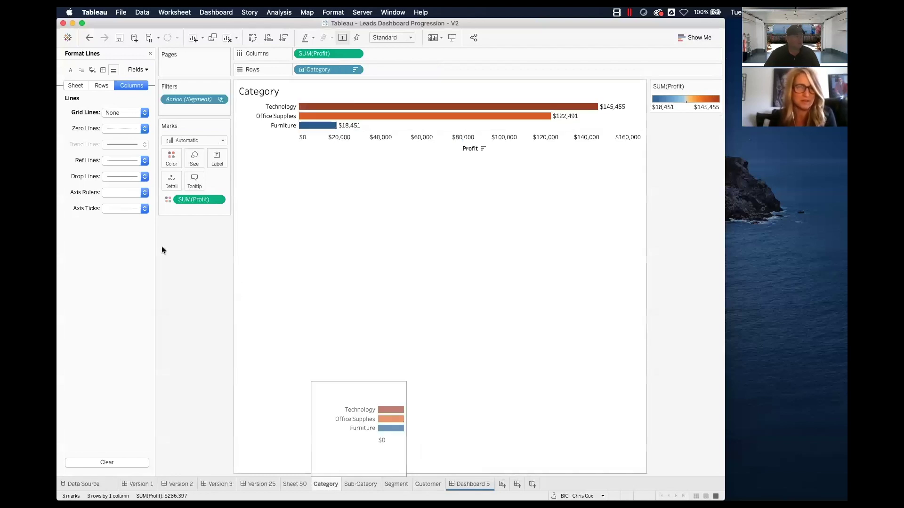
# Step: Add Sort Order to the Category sheet's Rows as a discrete field placed before Category
pyautogui.click(150, 53)
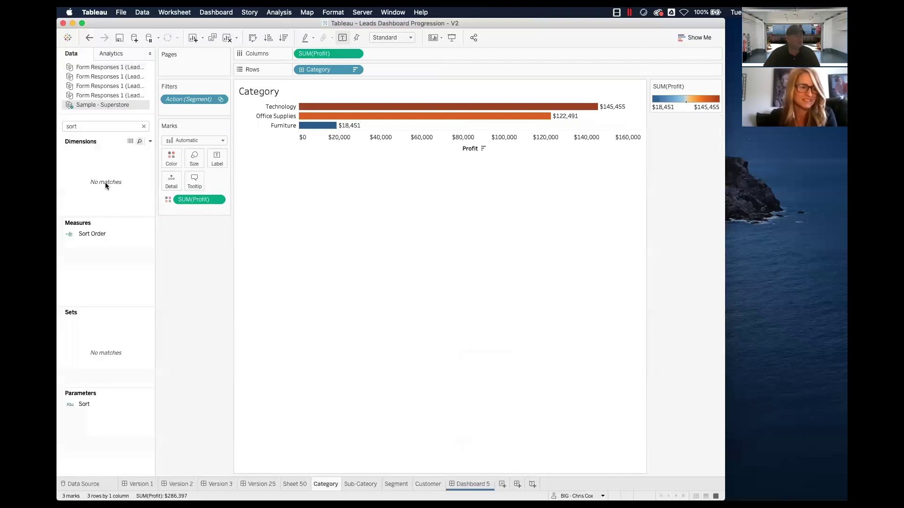
pyautogui.moveTo(94, 233); pyautogui.dragTo(299, 69)
pyautogui.click(424, 70)
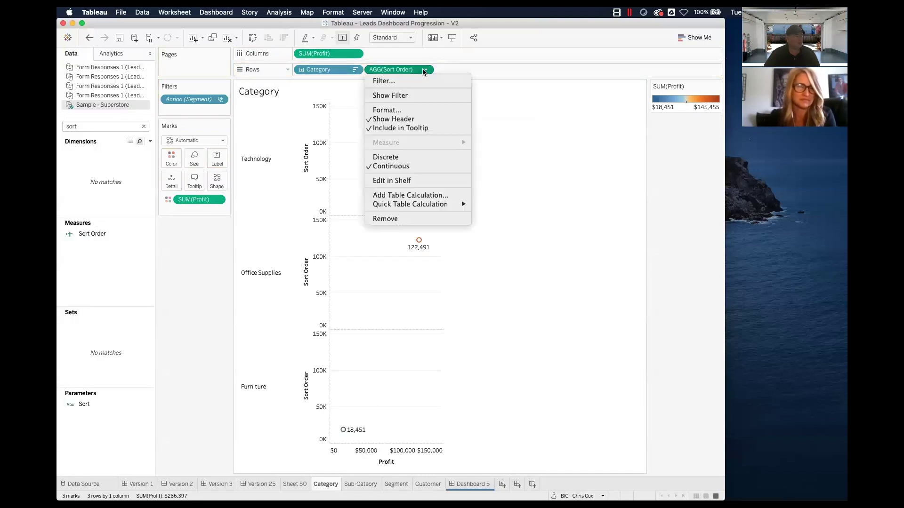
pyautogui.click(409, 157)
pyautogui.moveTo(390, 70); pyautogui.dragTo(297, 72)
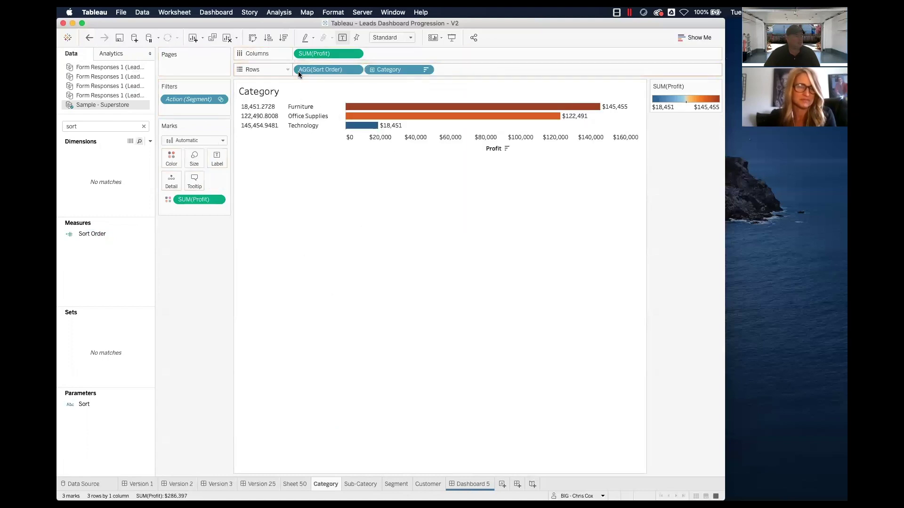
# Step: Switch AGG(Sort Order) on Rows back to Continuous
pyautogui.click(425, 69)
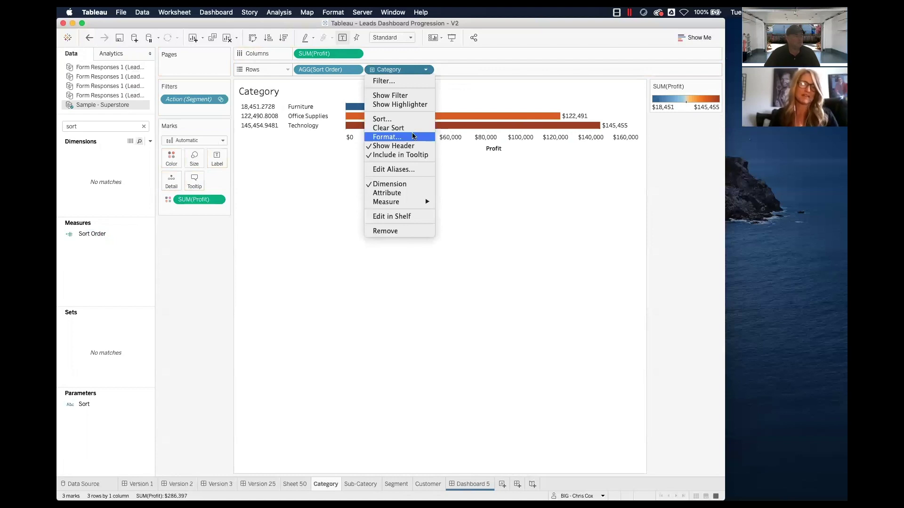
pyautogui.click(391, 128)
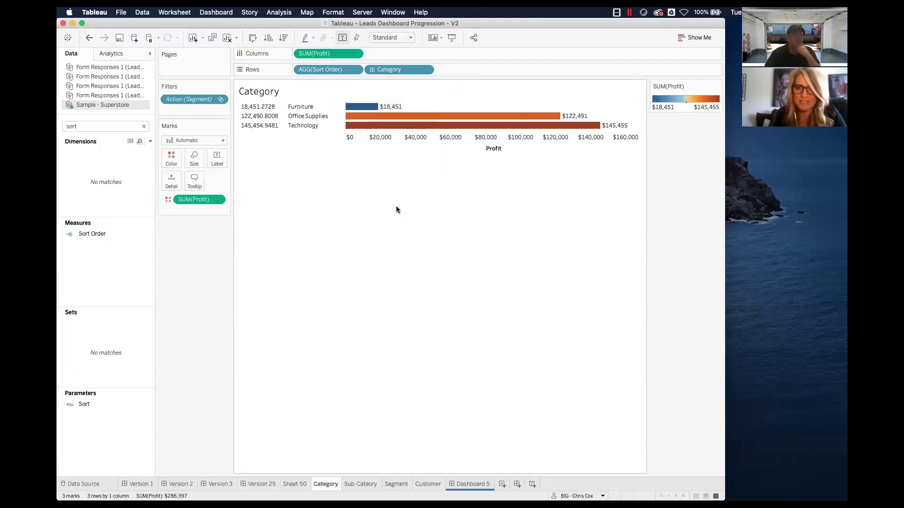
pyautogui.click(355, 70)
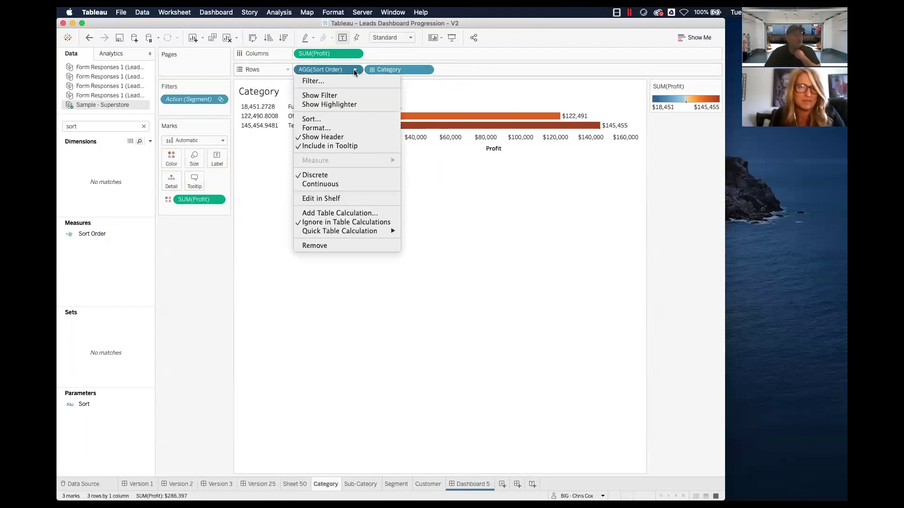
pyautogui.click(337, 184)
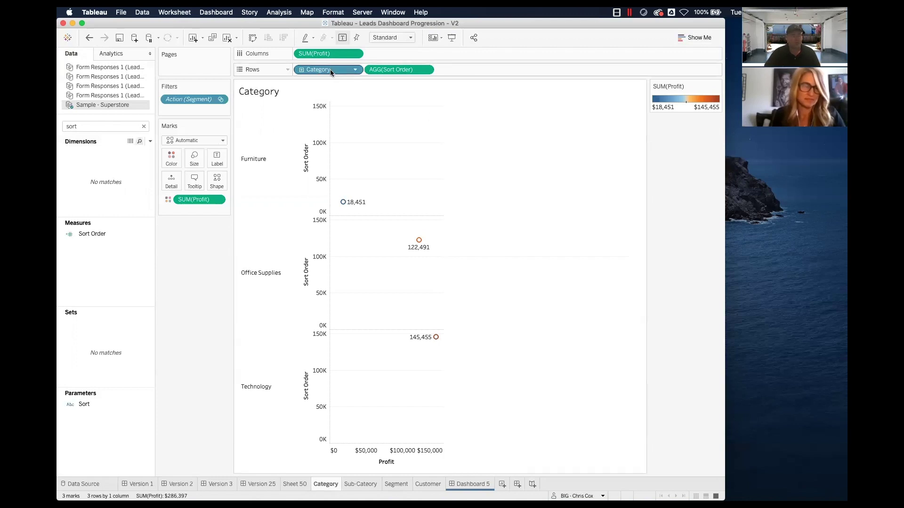
# Step: Make AGG(Sort Order) discrete and move it in front of Category on Rows
pyautogui.click(425, 69)
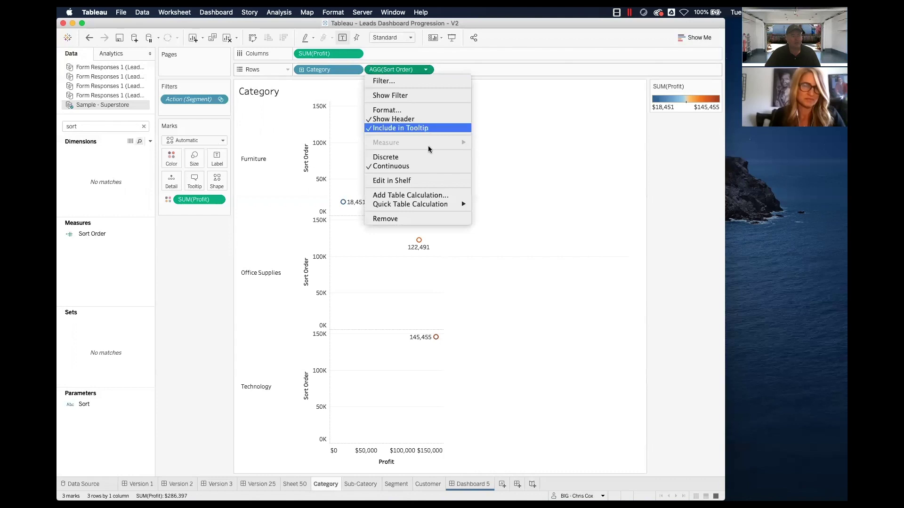
pyautogui.click(430, 157)
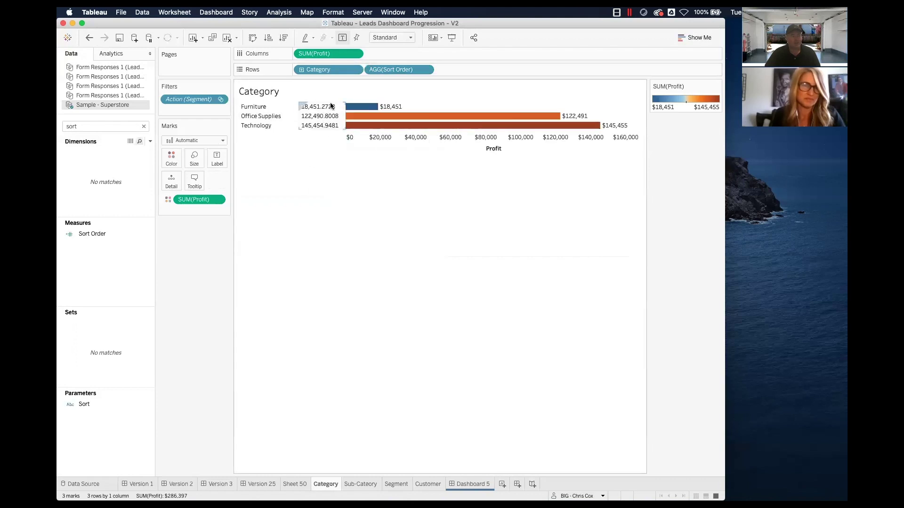
pyautogui.moveTo(400, 72); pyautogui.dragTo(297, 70)
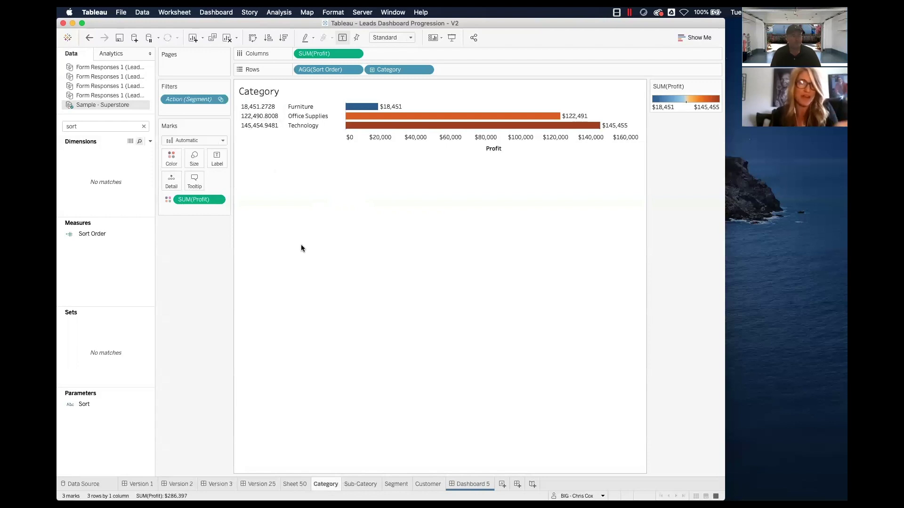
# Step: Try Sort Order as Continuous, undo the change, and return to Dashboard 5
pyautogui.click(355, 69)
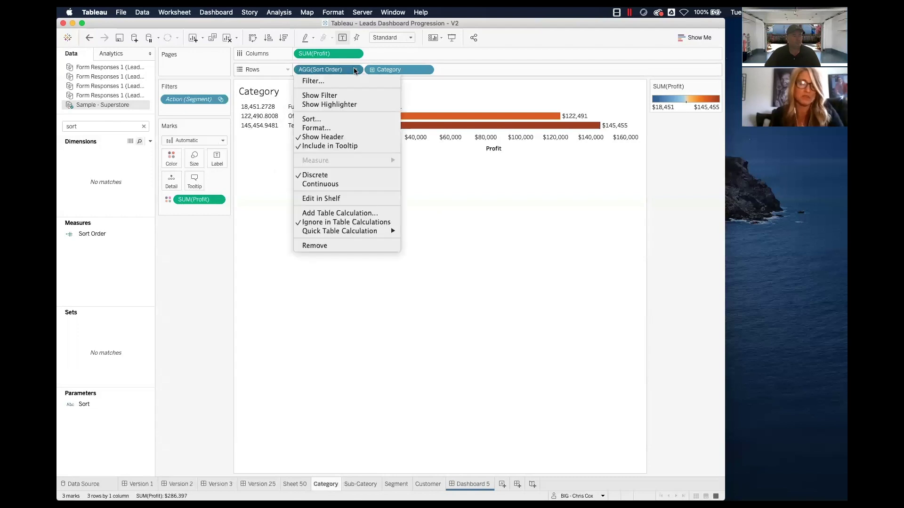
pyautogui.click(345, 184)
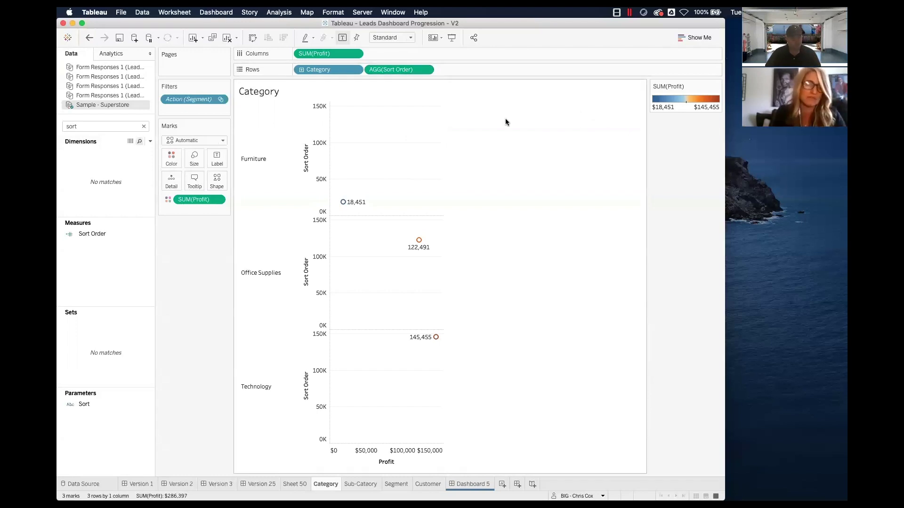
pyautogui.press('super+z')
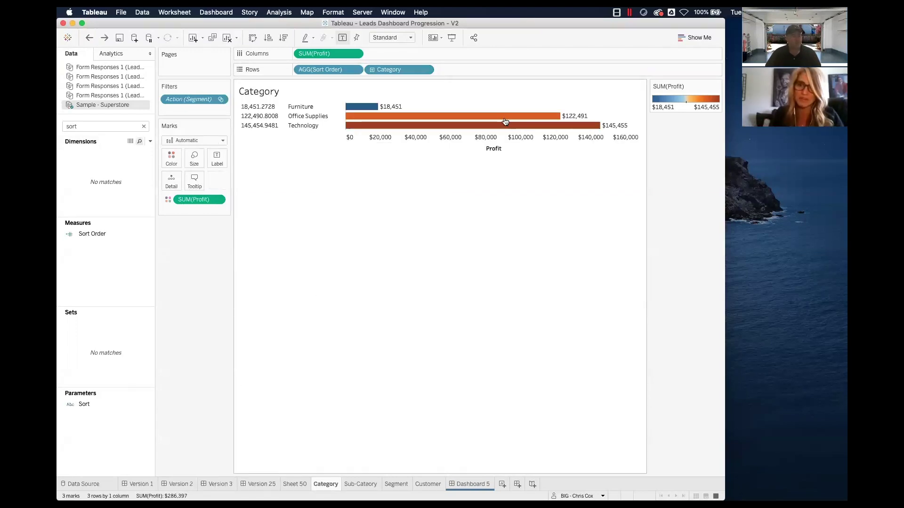
pyautogui.click(472, 484)
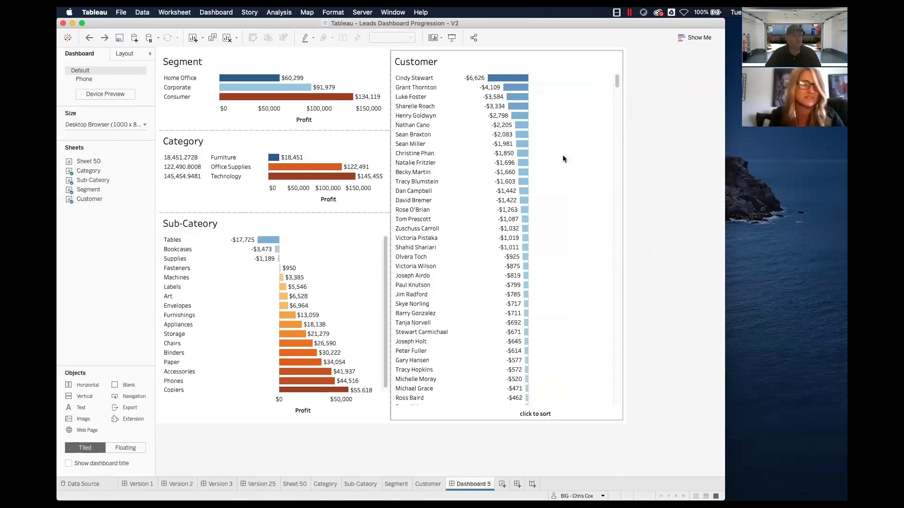
# Step: Add the Sort parameter control from the Customer zone's Parameters menu and place it top left
pyautogui.click(588, 88)
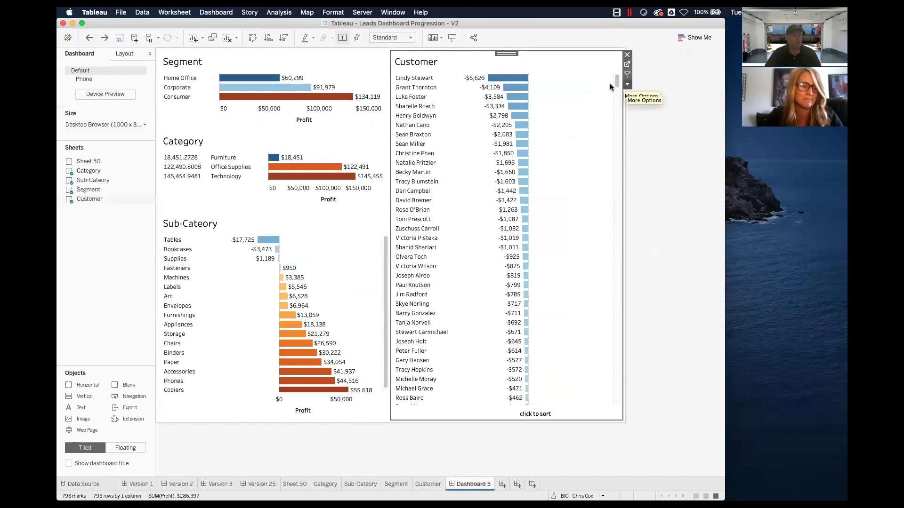
pyautogui.click(628, 85)
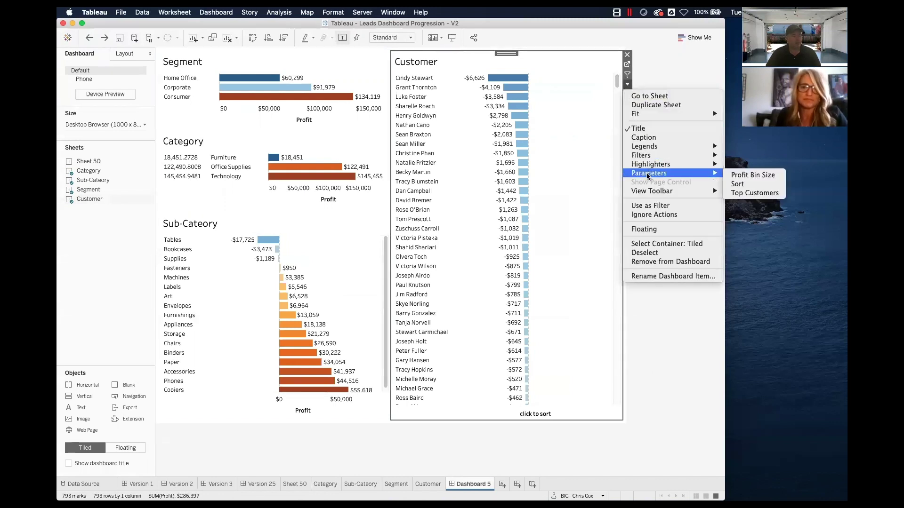
pyautogui.click(742, 184)
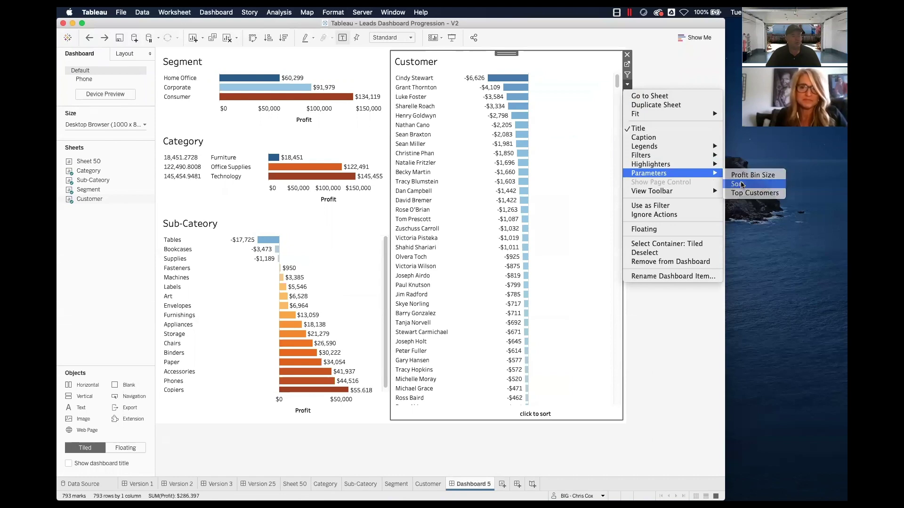
pyautogui.moveTo(570, 54)
pyautogui.mouseDown()
pyautogui.moveTo(581, 53)
pyautogui.moveTo(362, 66)
pyautogui.moveTo(249, 47)
pyautogui.moveTo(210, 56)
pyautogui.moveTo(213, 71)
pyautogui.mouseUp()
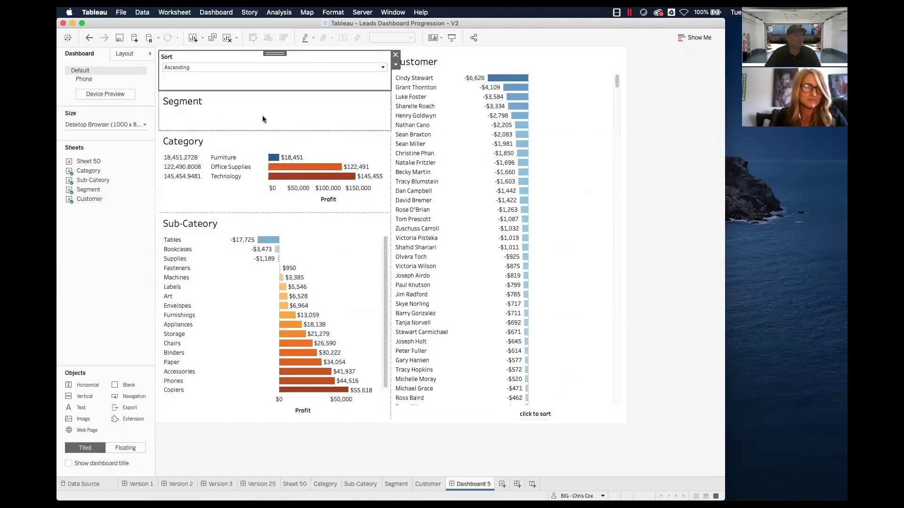
# Step: Enlarge the Segment chart to show its bars and hide its Profit axis
pyautogui.moveTo(247, 212); pyautogui.dragTo(246, 236)
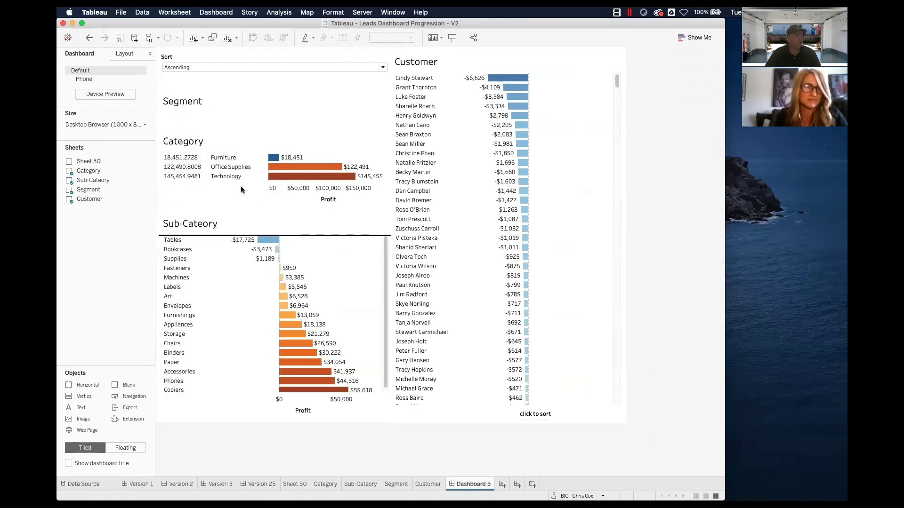
pyautogui.click(238, 114)
pyautogui.moveTo(238, 130); pyautogui.dragTo(237, 163)
pyautogui.rightClick(266, 148)
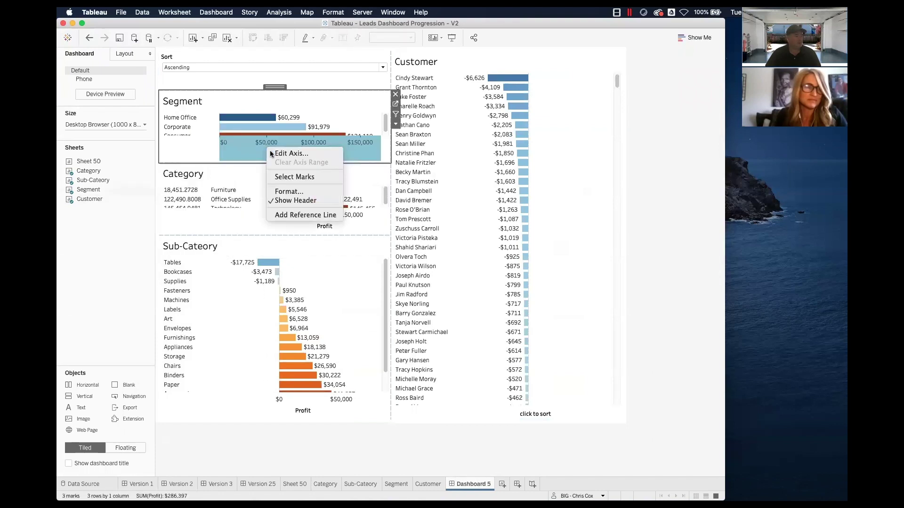
pyautogui.click(284, 200)
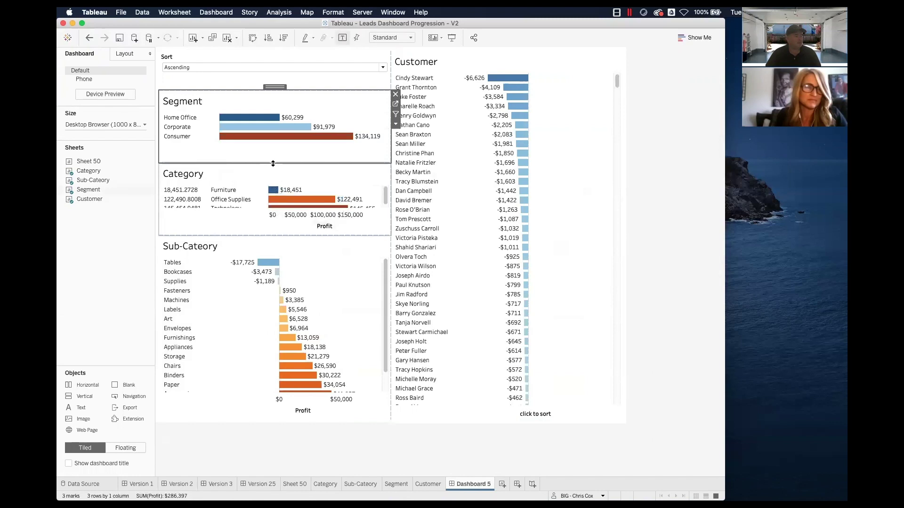
# Step: Resize Category to show all three rows and hide its Profit axis
pyautogui.moveTo(273, 164); pyautogui.dragTo(271, 149)
pyautogui.click(291, 219)
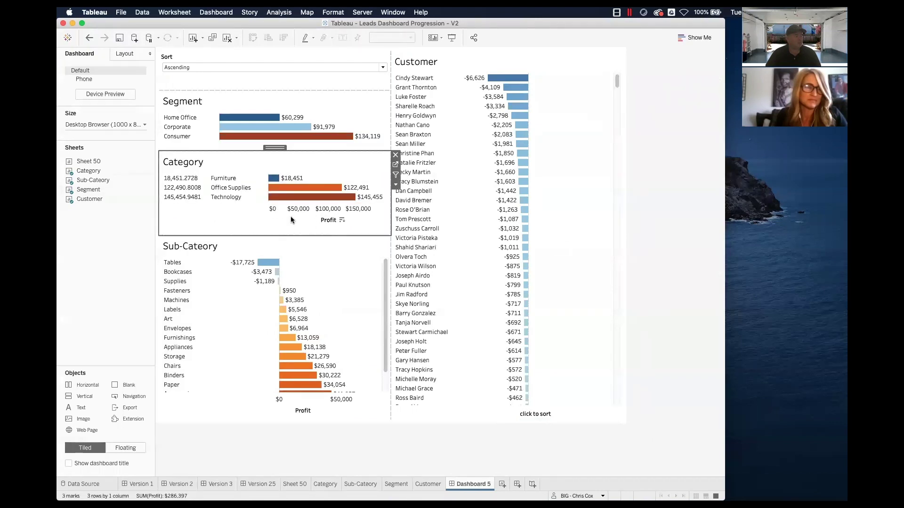
pyautogui.rightClick(291, 220)
pyautogui.click(302, 271)
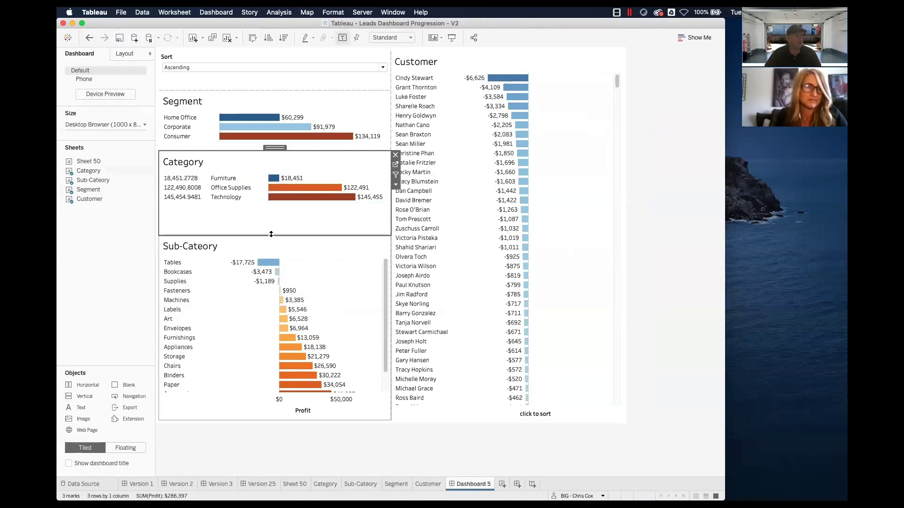
# Step: Resize Sub-Category to show every row and hide its Profit axis
pyautogui.moveTo(271, 234); pyautogui.dragTo(271, 213)
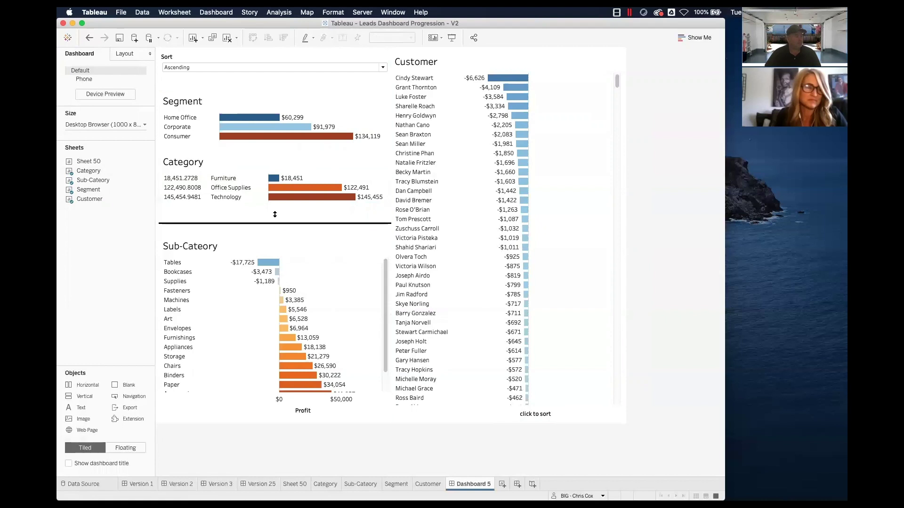
pyautogui.rightClick(304, 411)
pyautogui.click(338, 460)
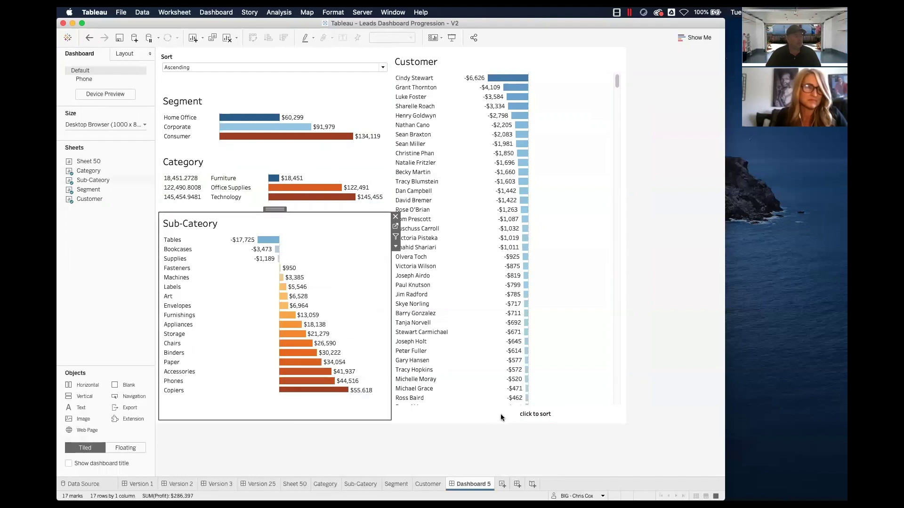
pyautogui.click(500, 415)
pyautogui.rightClick(512, 413)
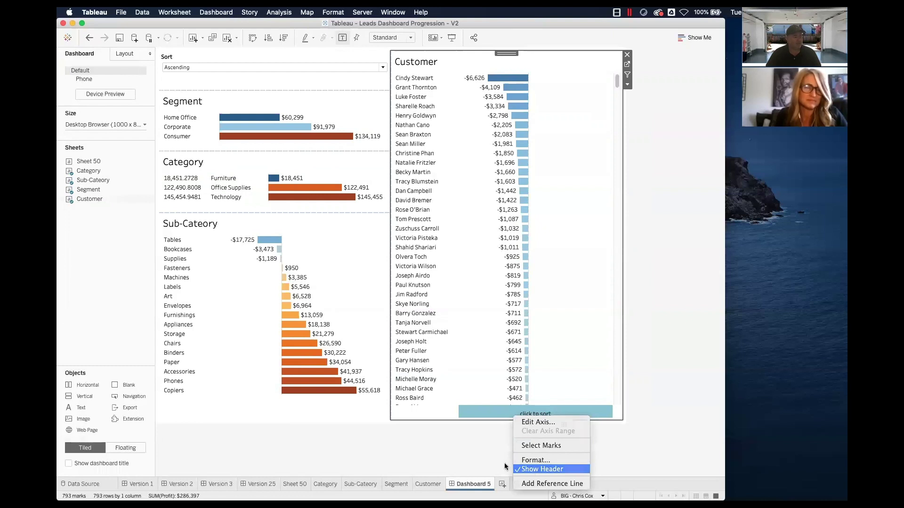
# Step: Hide the Customer chart's Profit axis and set the Sort control to Decending
pyautogui.click(542, 469)
pyautogui.click(209, 70)
pyautogui.click(202, 69)
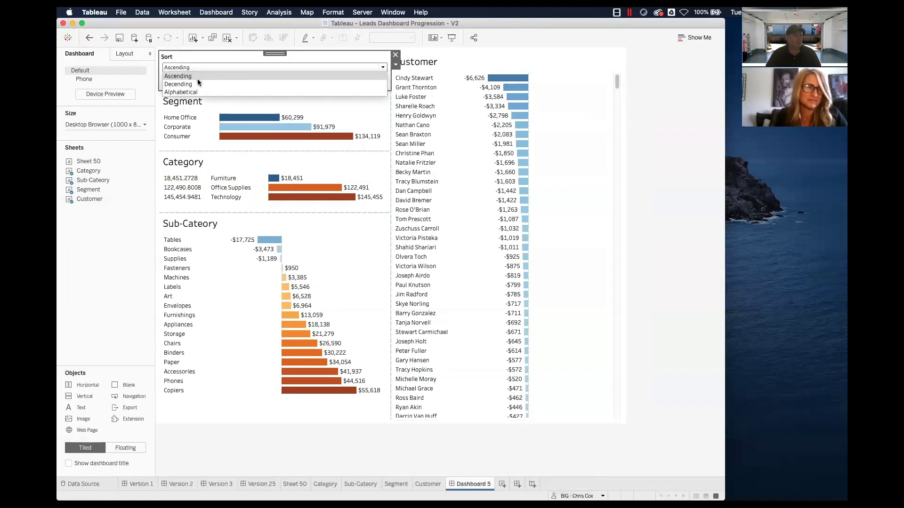
pyautogui.click(195, 84)
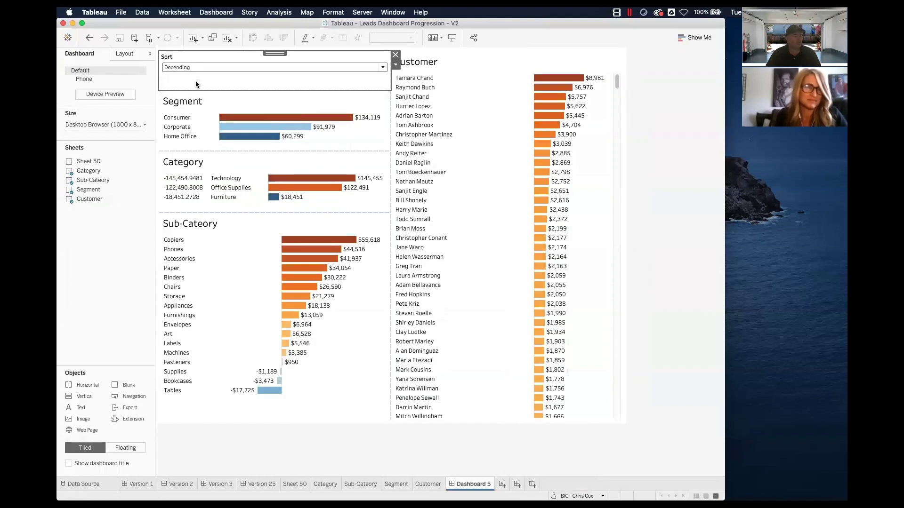
# Step: Hide the AGG(Sort Order) header on the Category sheet, then return to Dashboard 5
pyautogui.click(324, 171)
pyautogui.click(396, 166)
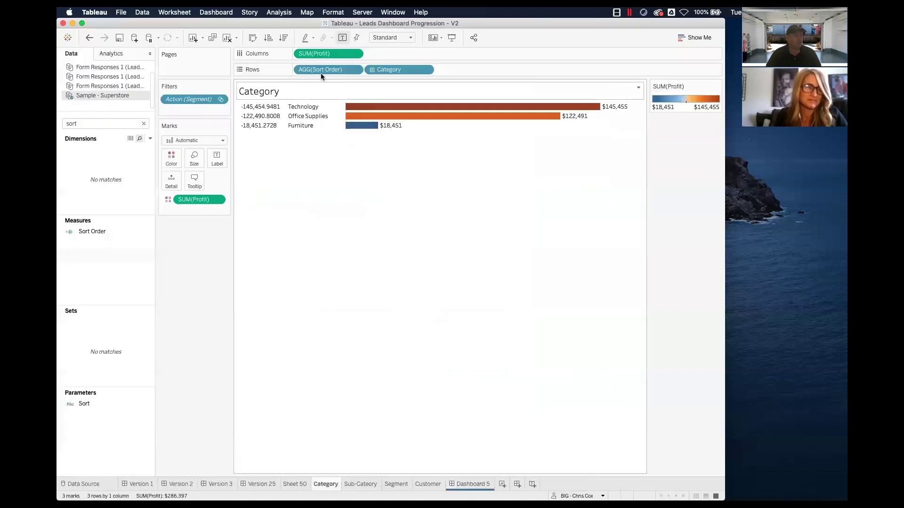
pyautogui.click(355, 70)
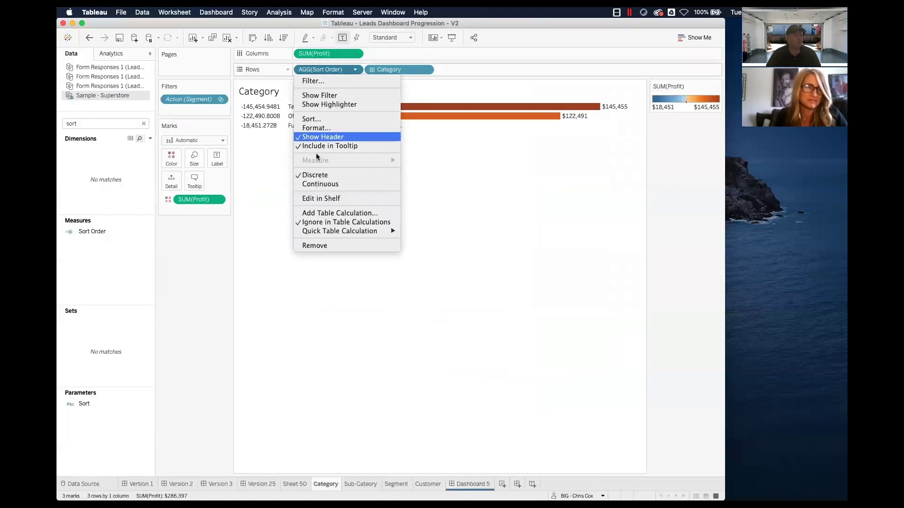
pyautogui.click(348, 137)
pyautogui.click(471, 484)
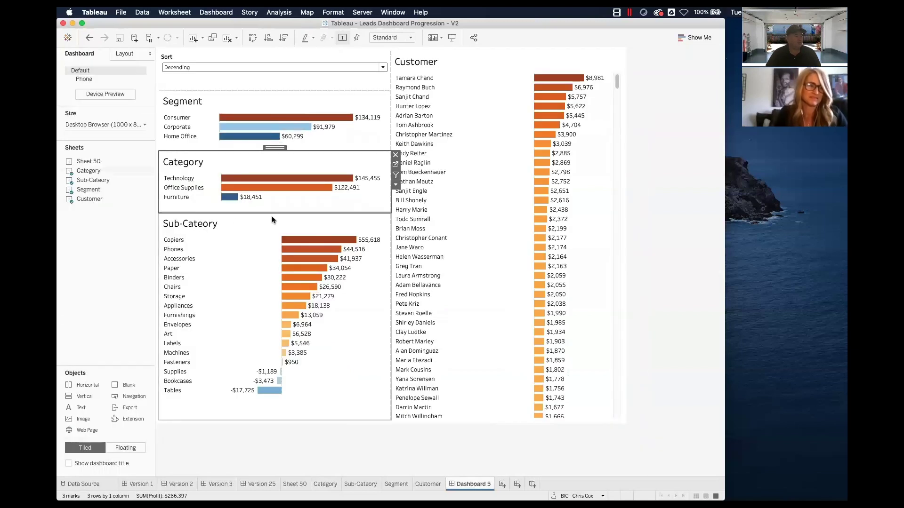
# Step: Try Ascending and Decending in the Sort dropdown, leaving it on Alphabetical
pyautogui.click(198, 69)
pyautogui.click(196, 75)
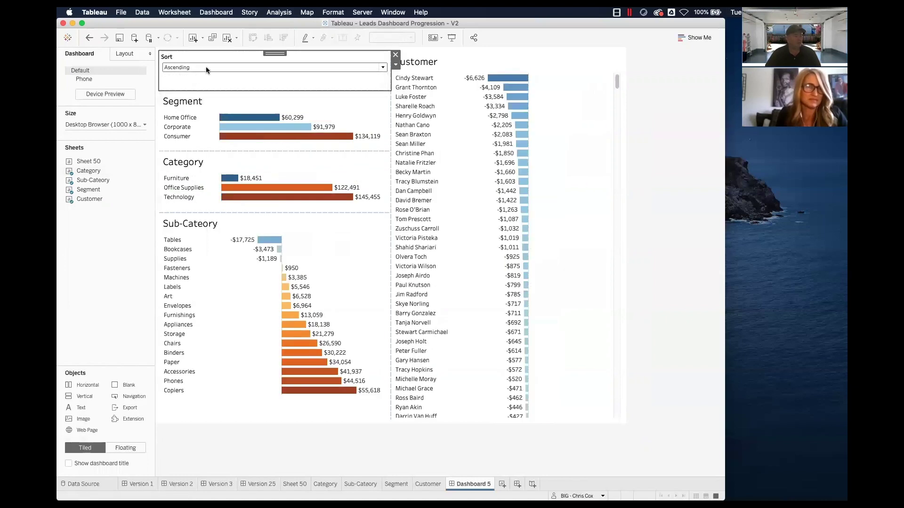
pyautogui.click(206, 69)
pyautogui.click(199, 81)
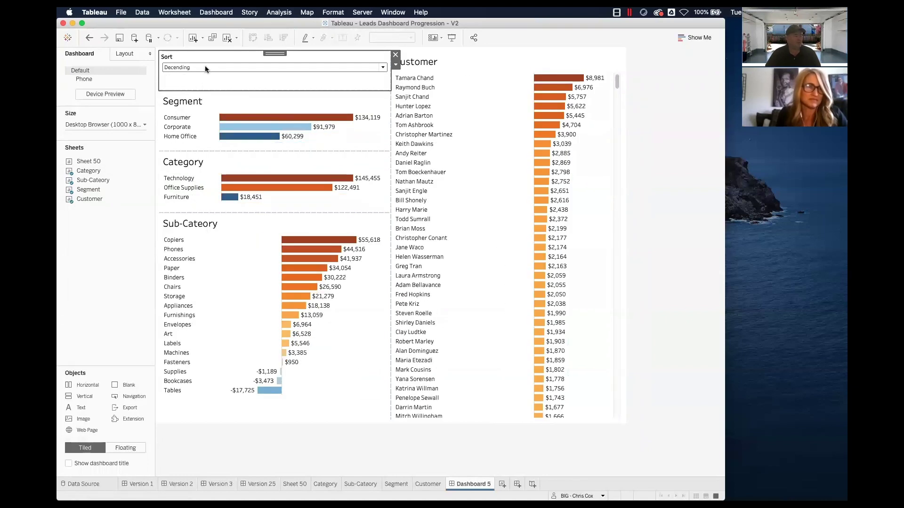
pyautogui.click(205, 67)
pyautogui.click(197, 88)
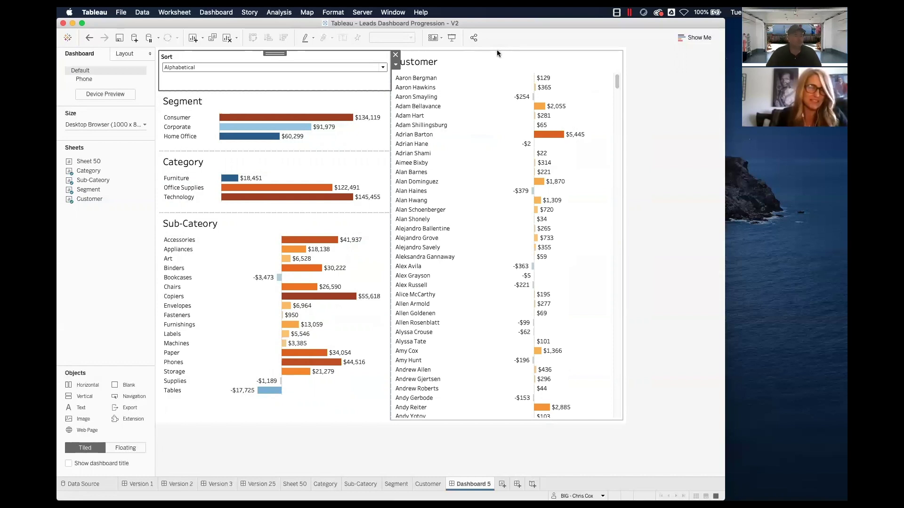
pyautogui.click(665, 134)
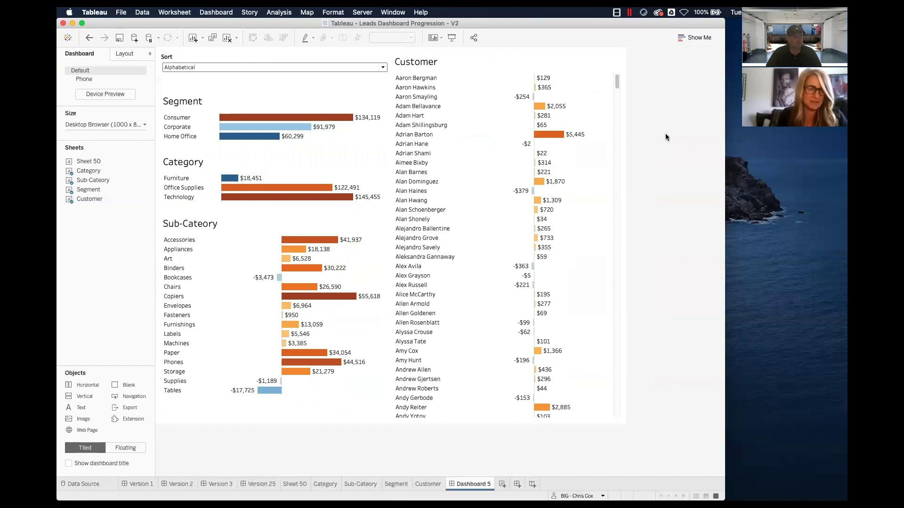